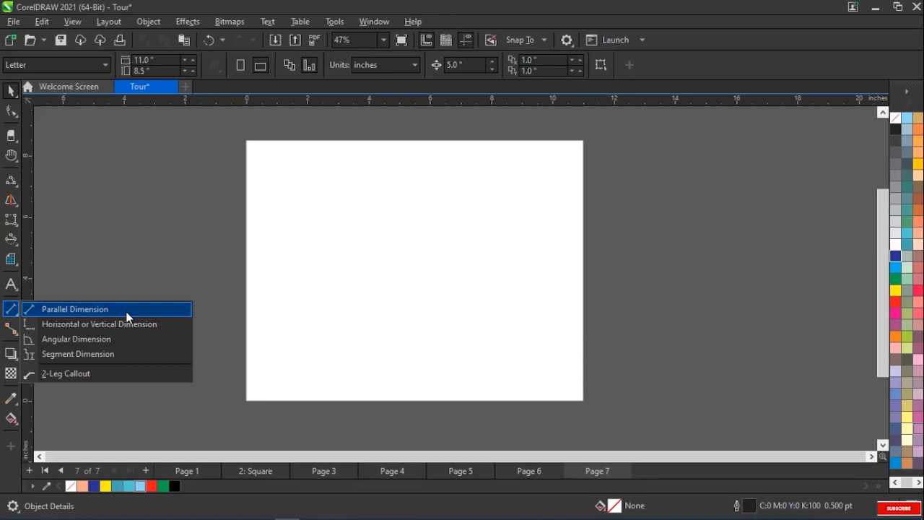
Draw a diagonal parallel dimension line about 5 inches long across the upper part of the blank page.
click(126, 313)
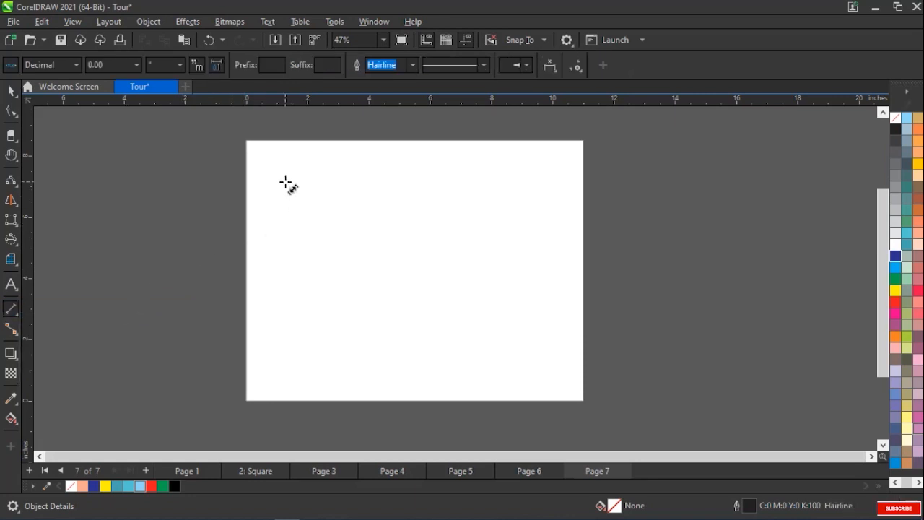
drag(284, 182, 332, 214)
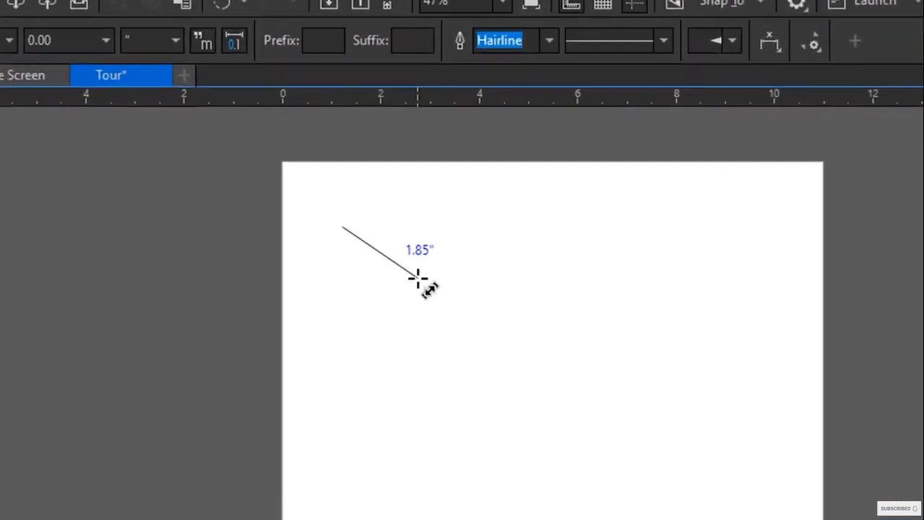
drag(331, 213, 384, 255)
drag(623, 436, 771, 514)
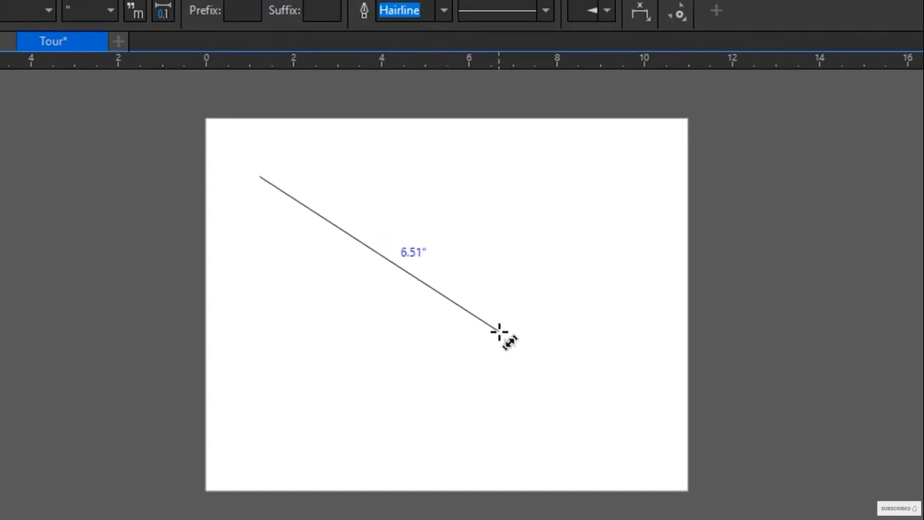
drag(499, 331, 448, 290)
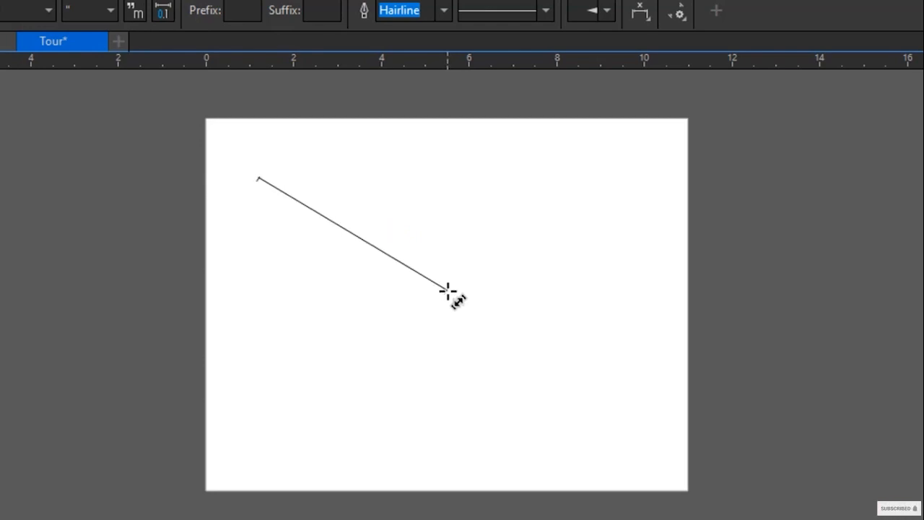
click(447, 291)
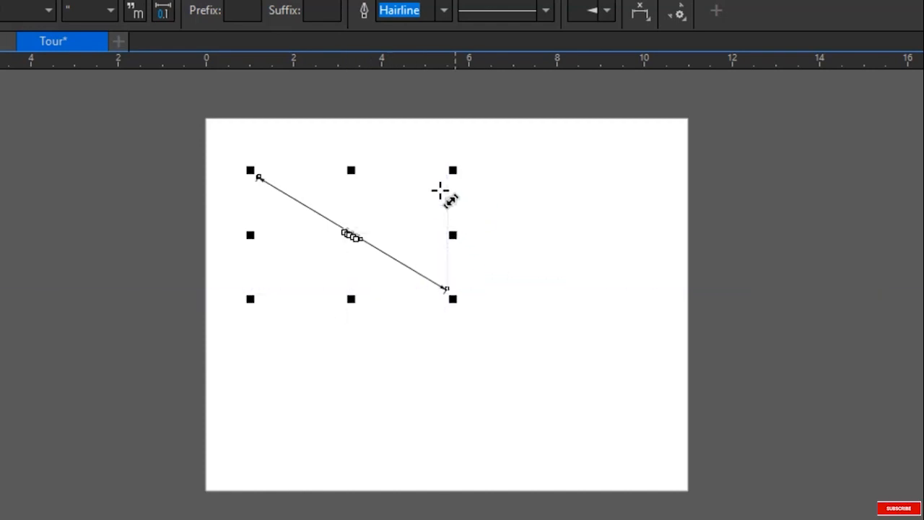
key(Escape)
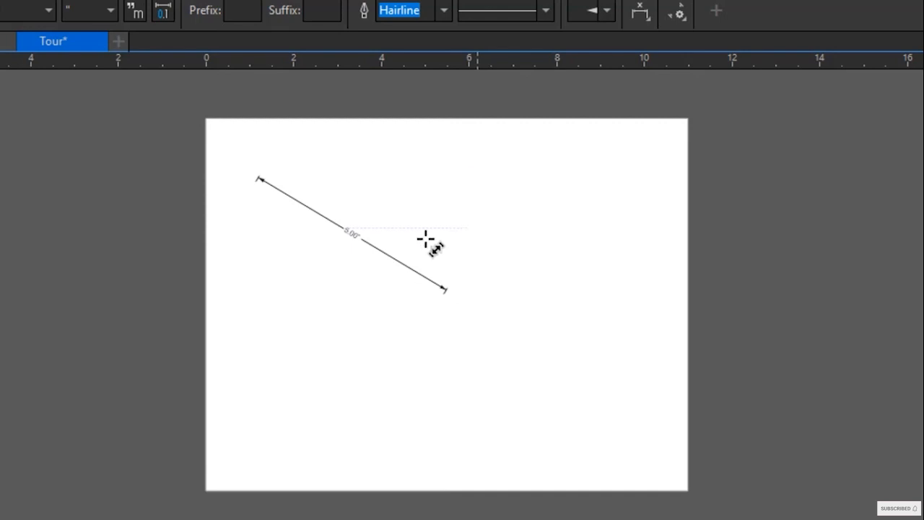
Select the diagonal dimension line and set its dimension style to Fractional.
scroll(263, 181, up, 4)
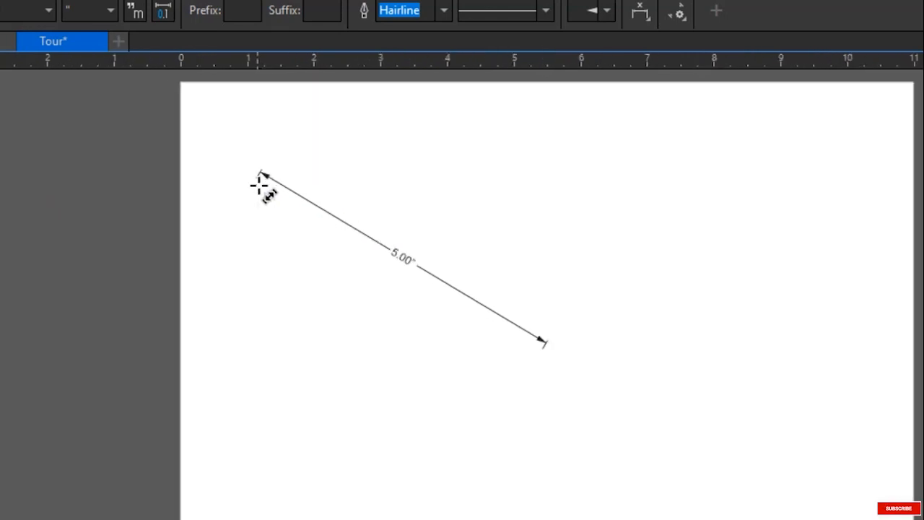
scroll(268, 173, up, 1)
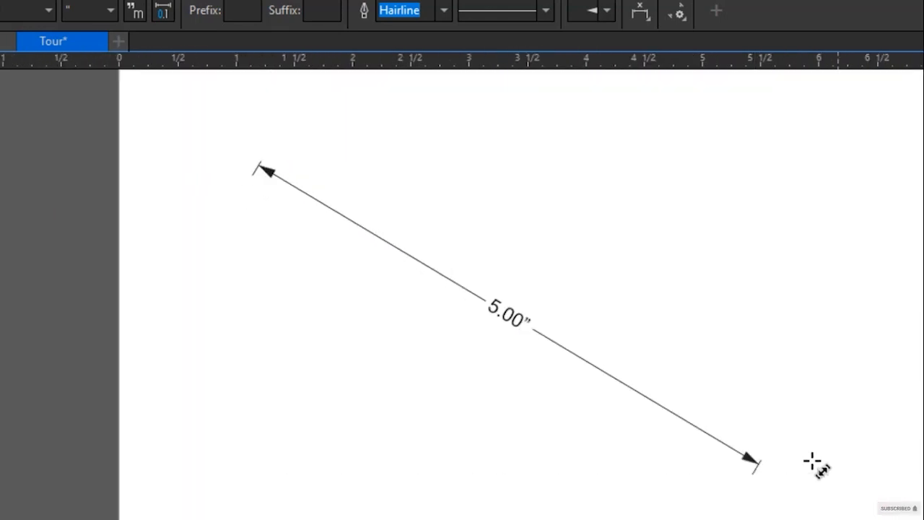
click(510, 322)
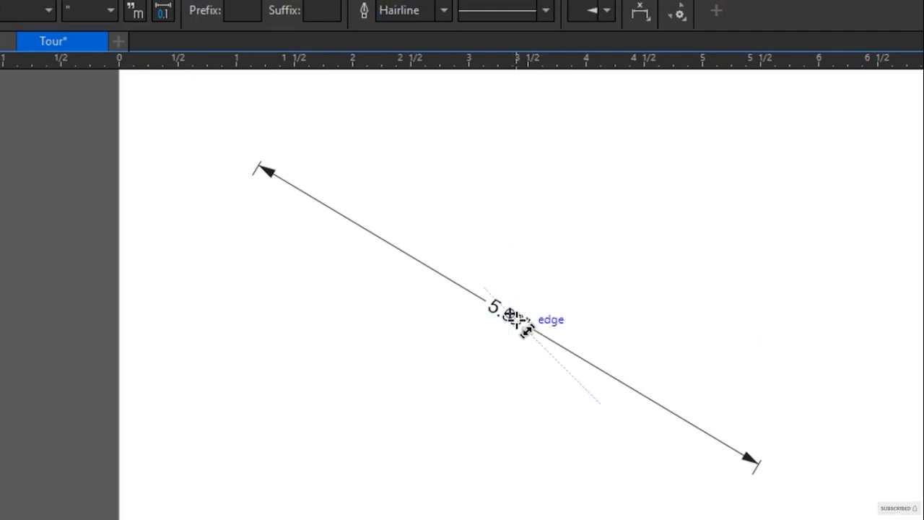
click(590, 363)
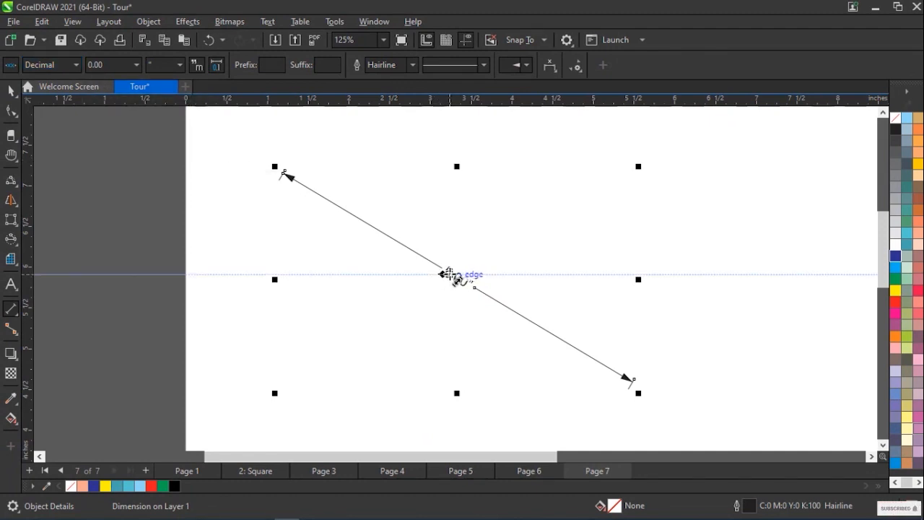
click(77, 65)
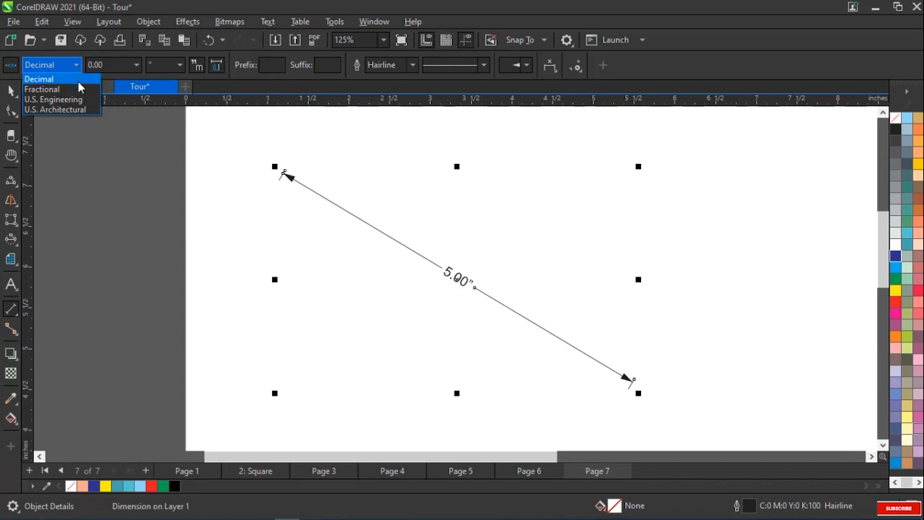
click(76, 88)
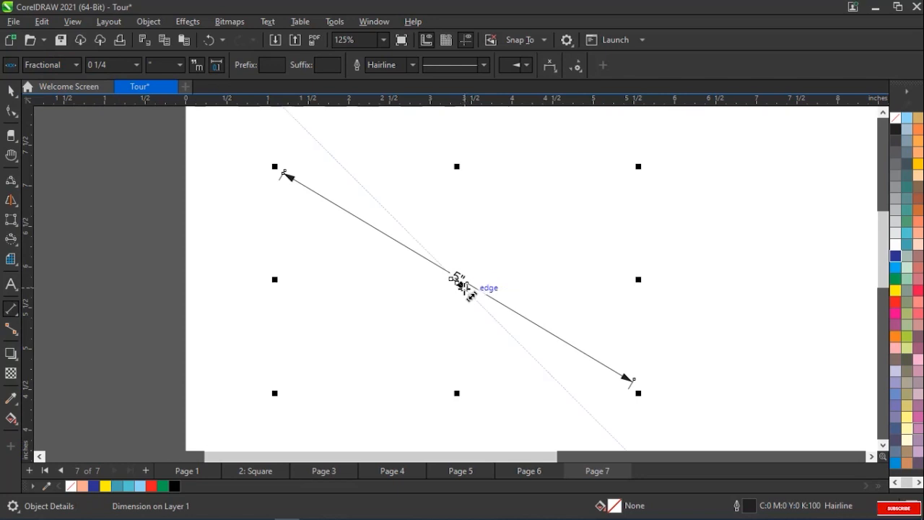
Change the diagonal dimension's style to U.S. Engineering and deselect it.
click(76, 65)
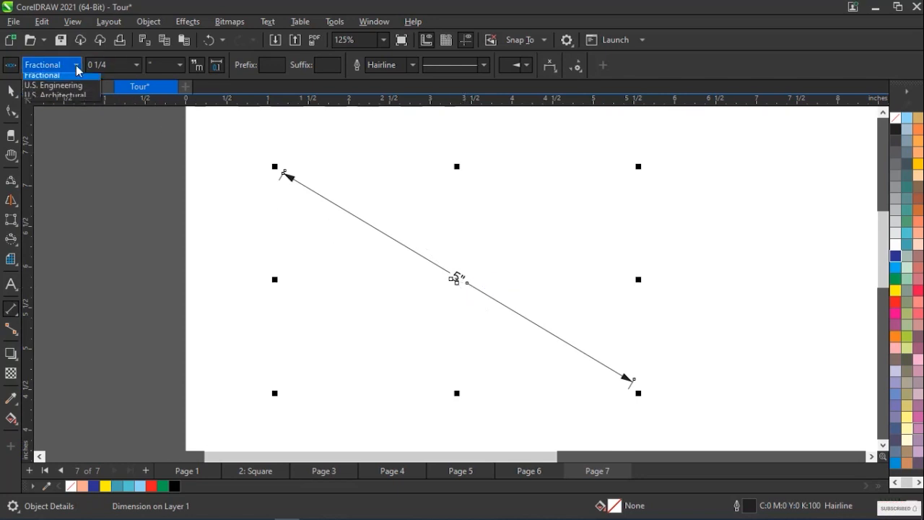
click(86, 99)
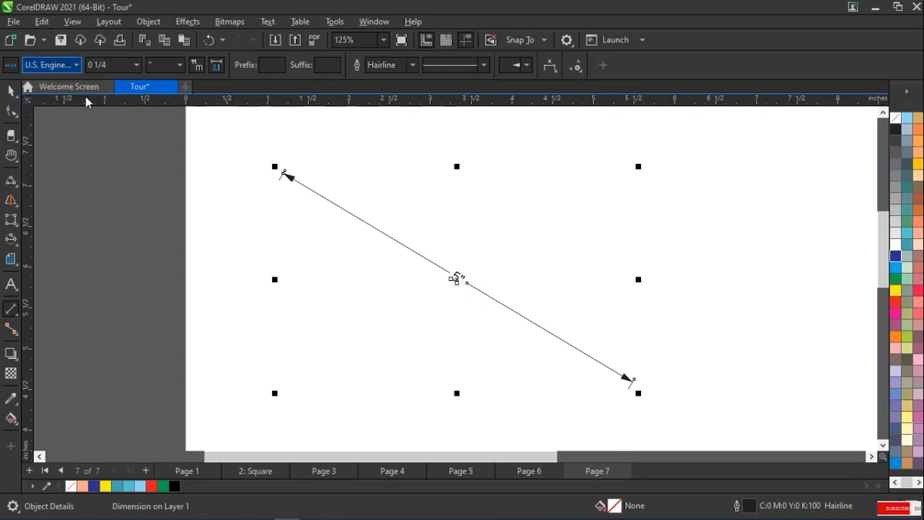
key(Escape)
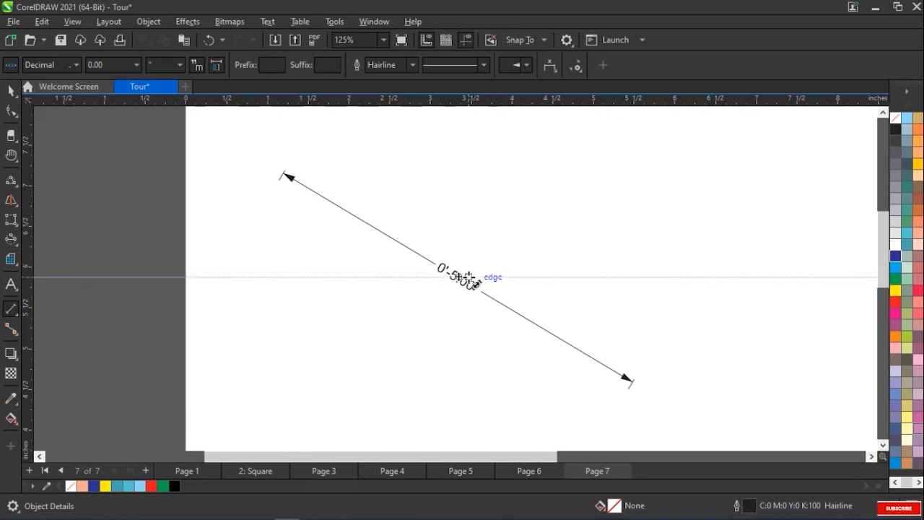
click(73, 65)
click(75, 109)
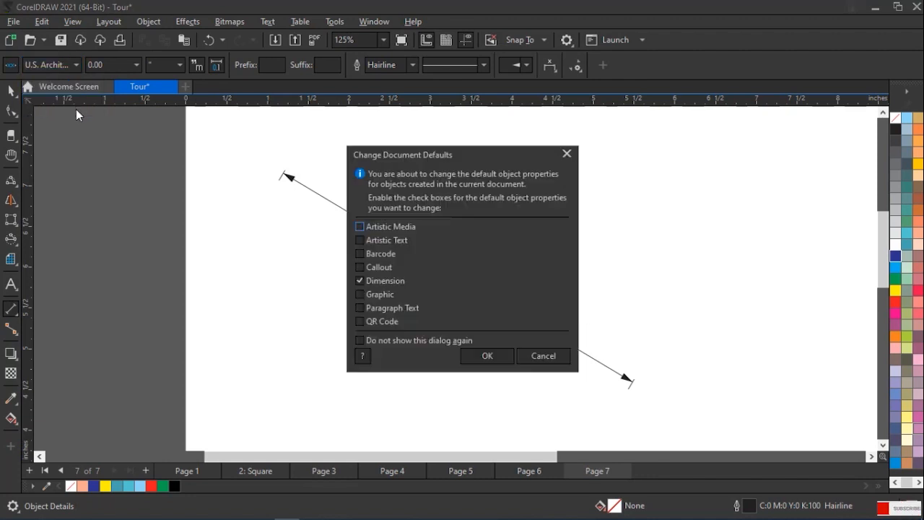
click(567, 153)
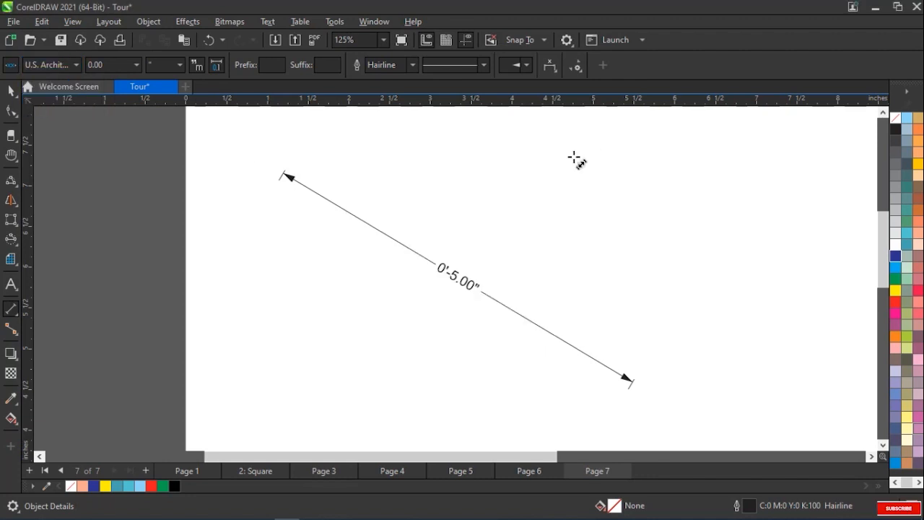
Select the diagonal dimension line, set its style to U.S. Architectural and deselect it.
click(537, 324)
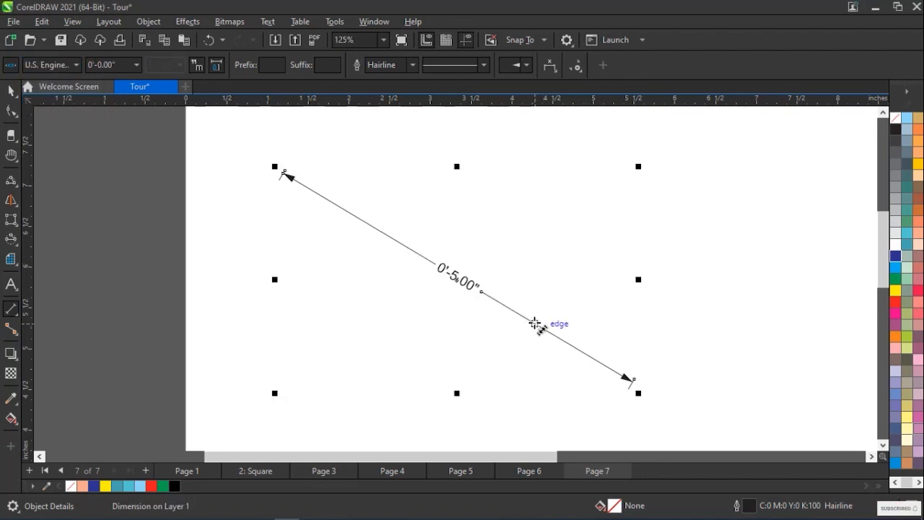
click(78, 62)
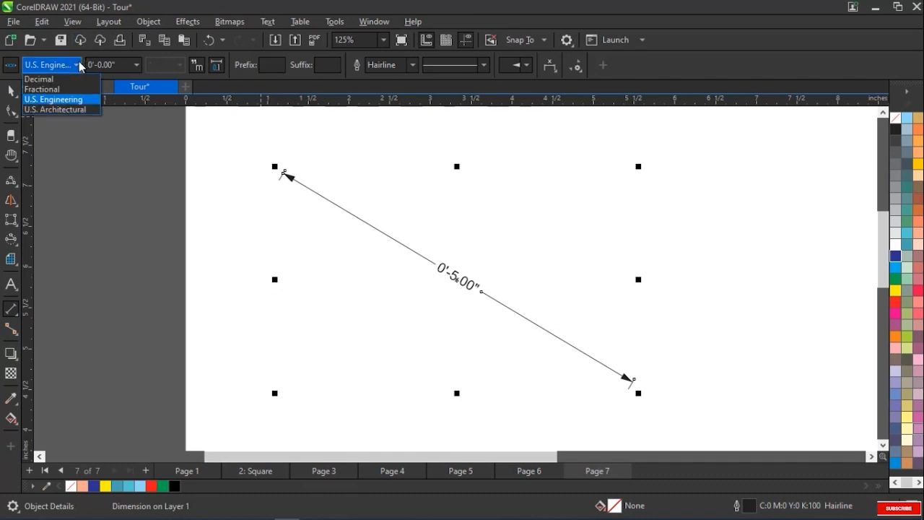
click(73, 110)
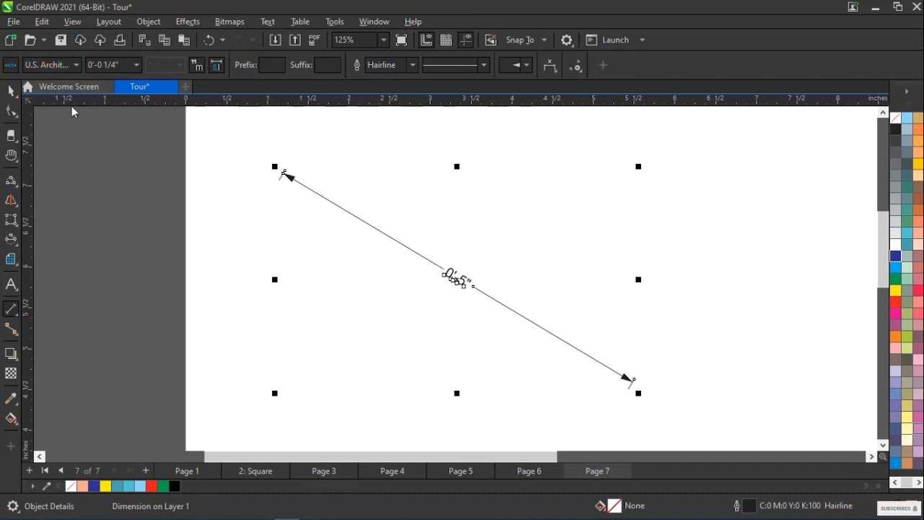
key(Escape)
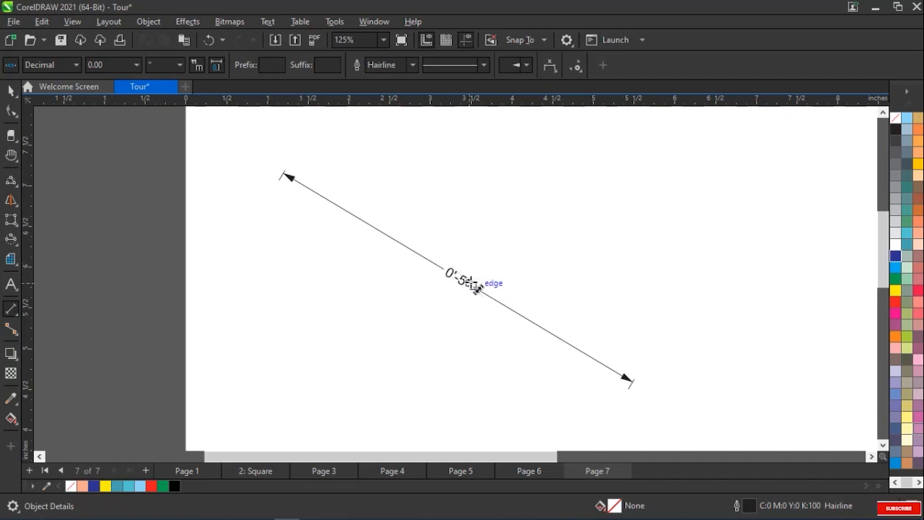
Select the diagonal dimension line and hide the units in its measurement text.
click(486, 296)
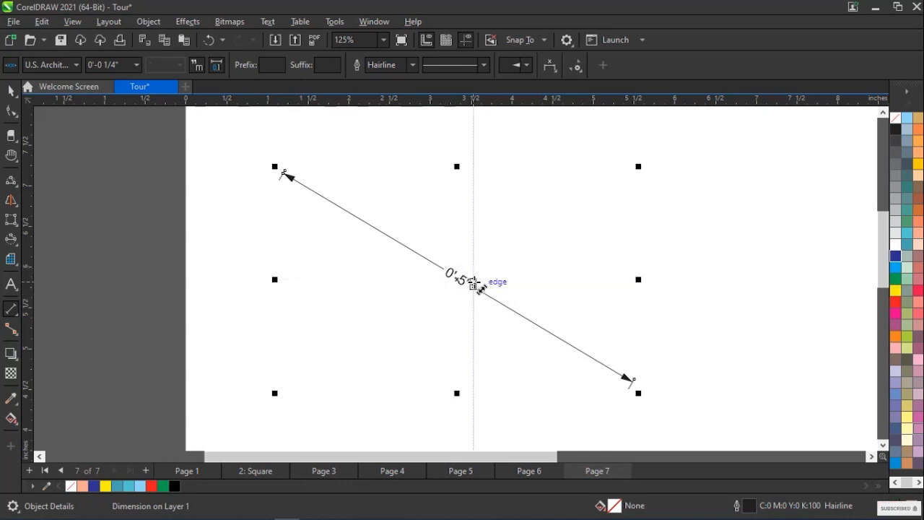
scroll(474, 284, up, 1)
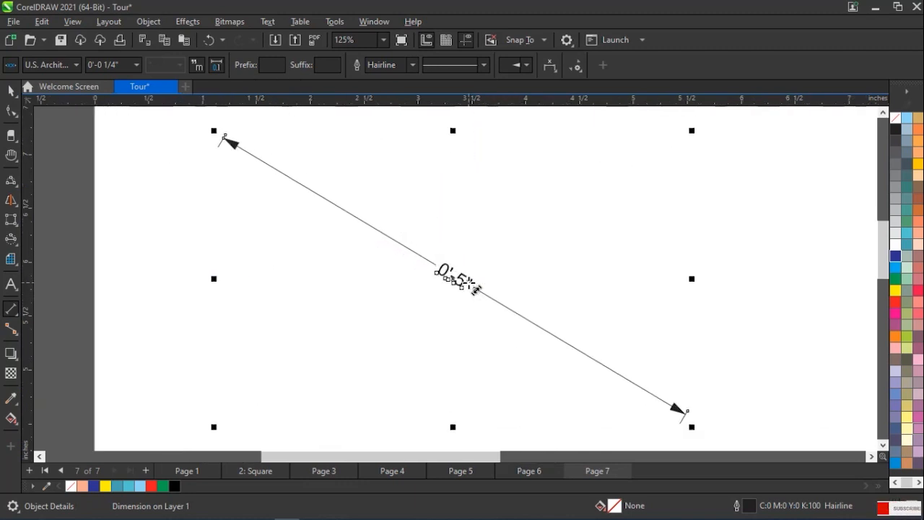
scroll(474, 283, up, 2)
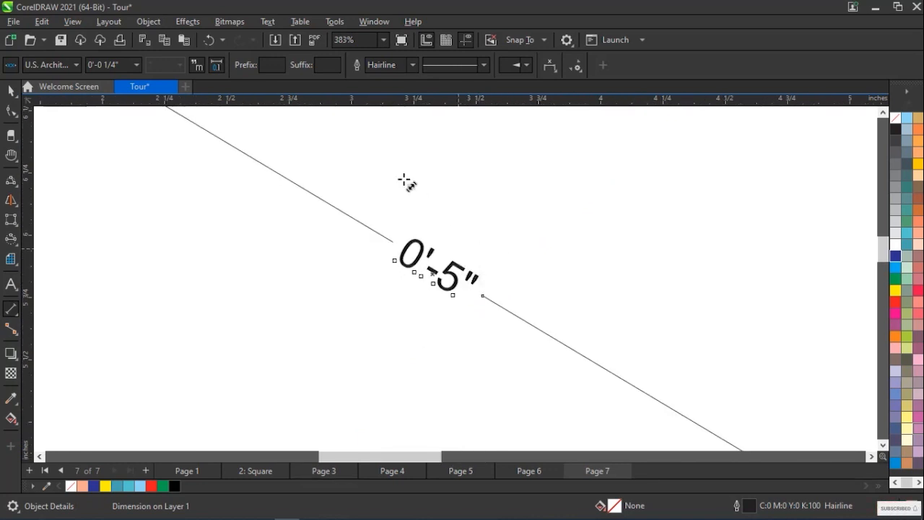
click(202, 66)
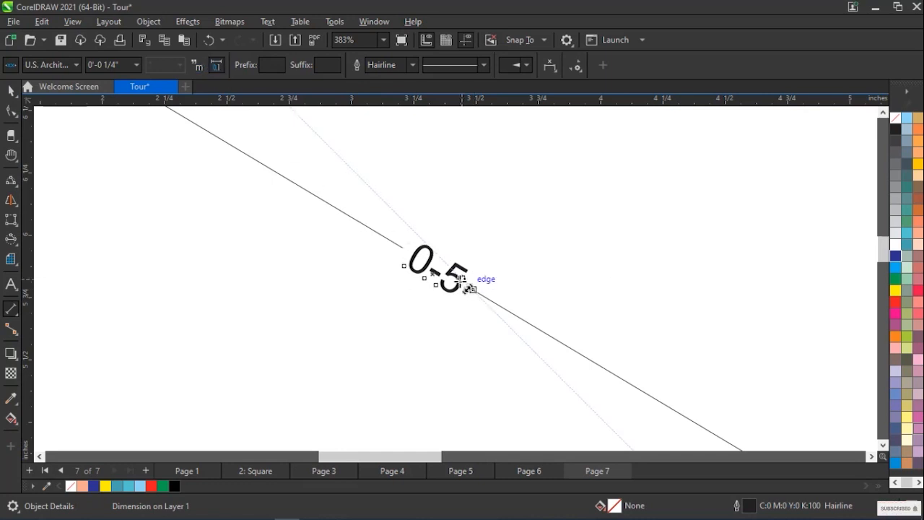
Toggle the leading zero of the dimension text off and on twice to compare its effect, leaving it shown.
click(216, 67)
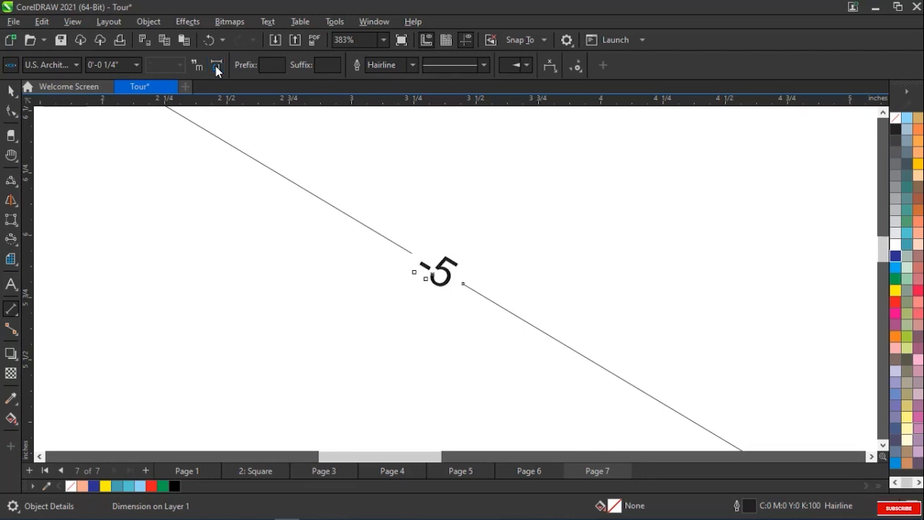
click(216, 67)
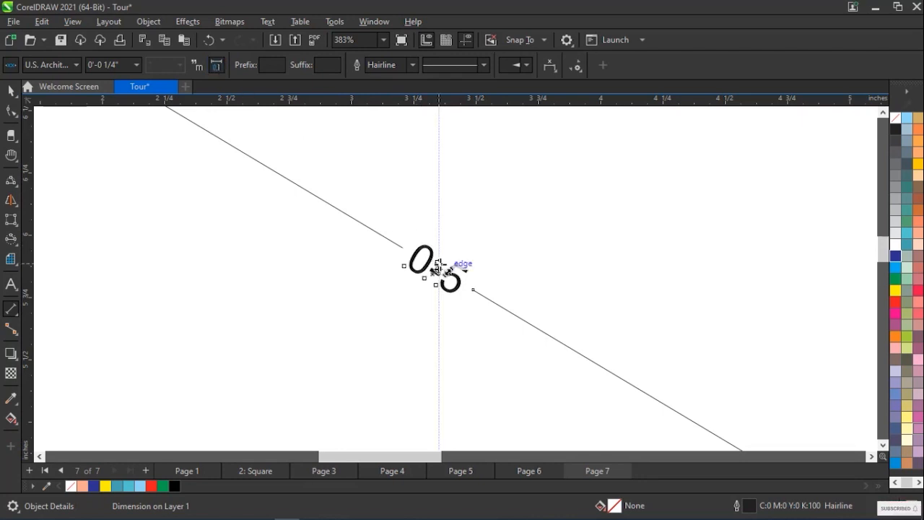
click(216, 67)
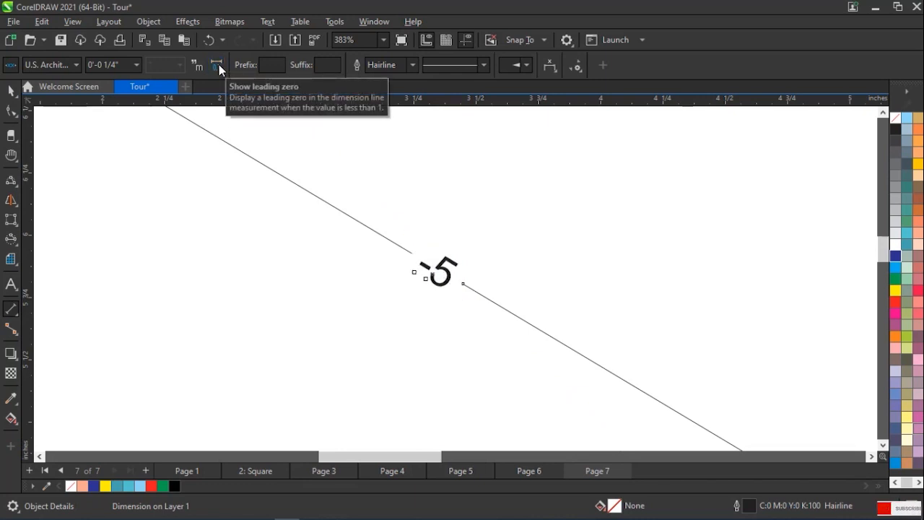
click(220, 64)
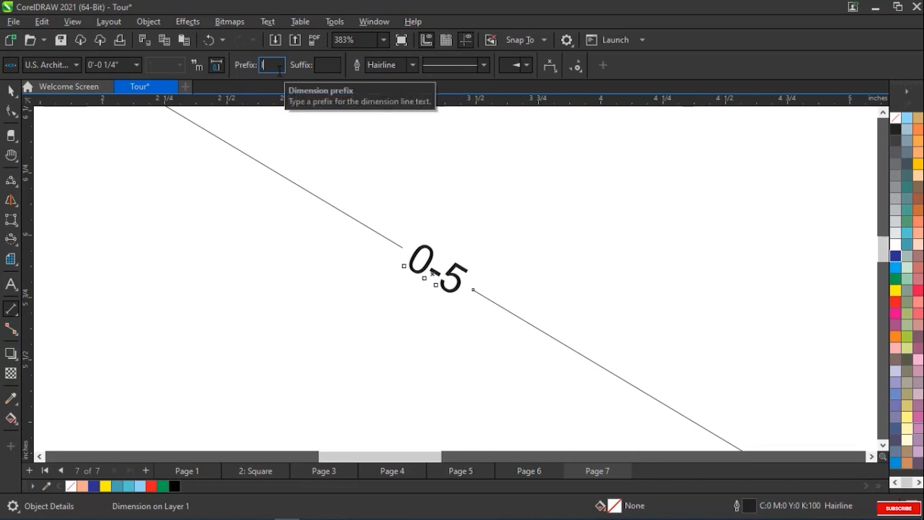
Add the prefix "length" to the diagonal dimension's text.
text(len)
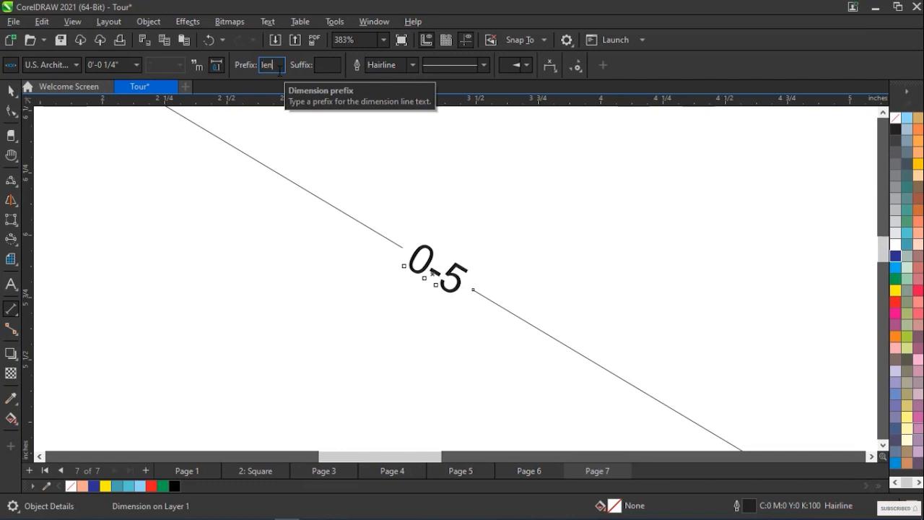
text(gth)
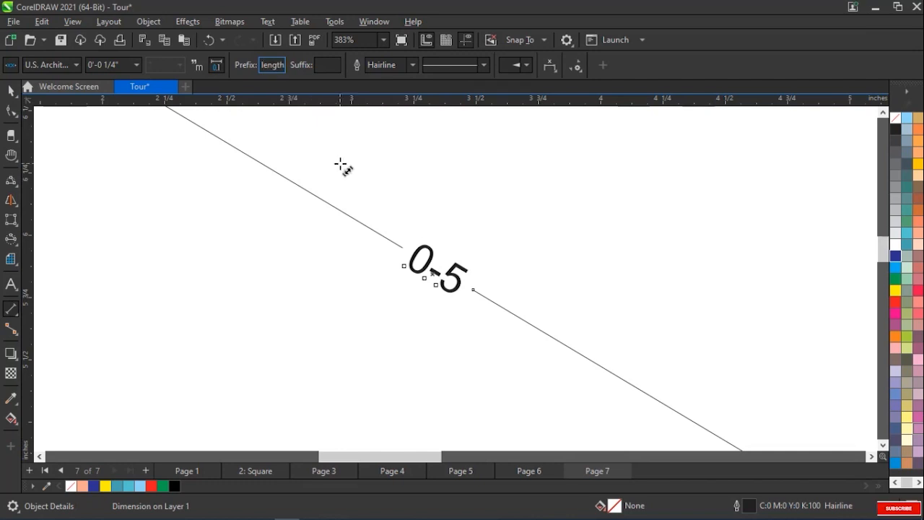
key(Return)
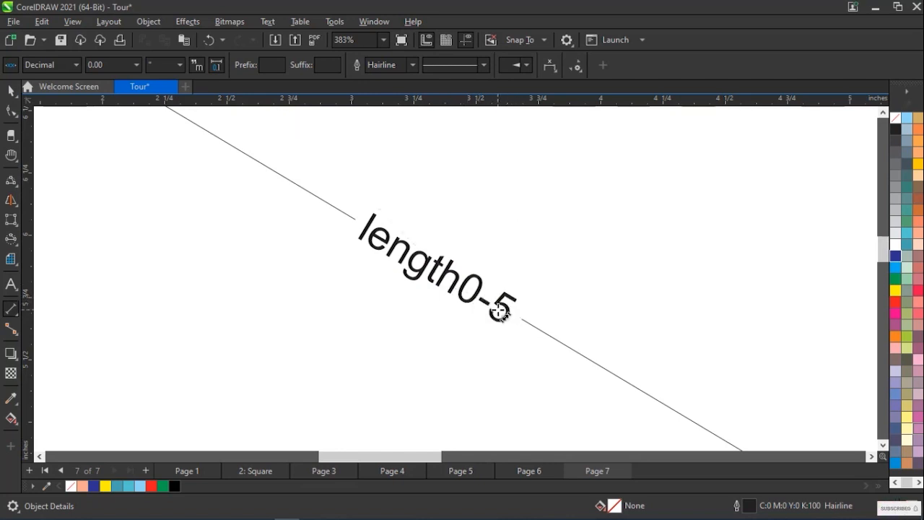
click(324, 65)
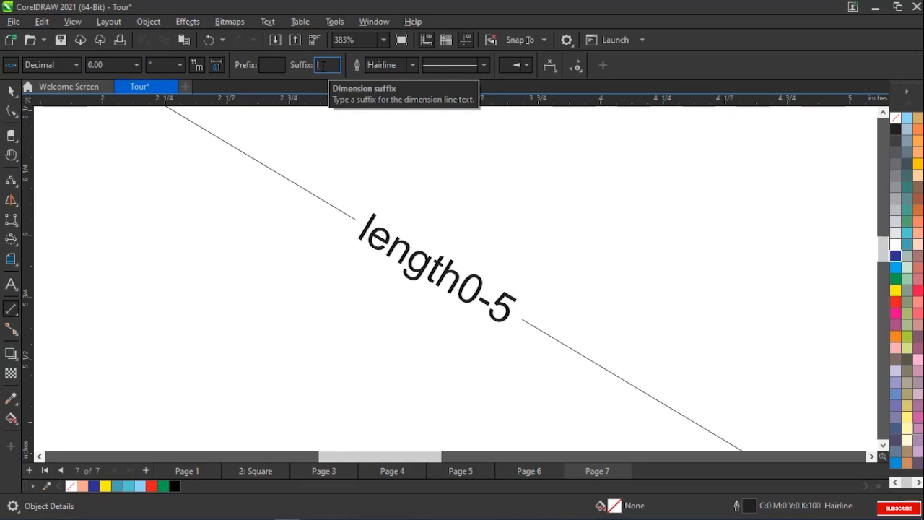
click(320, 117)
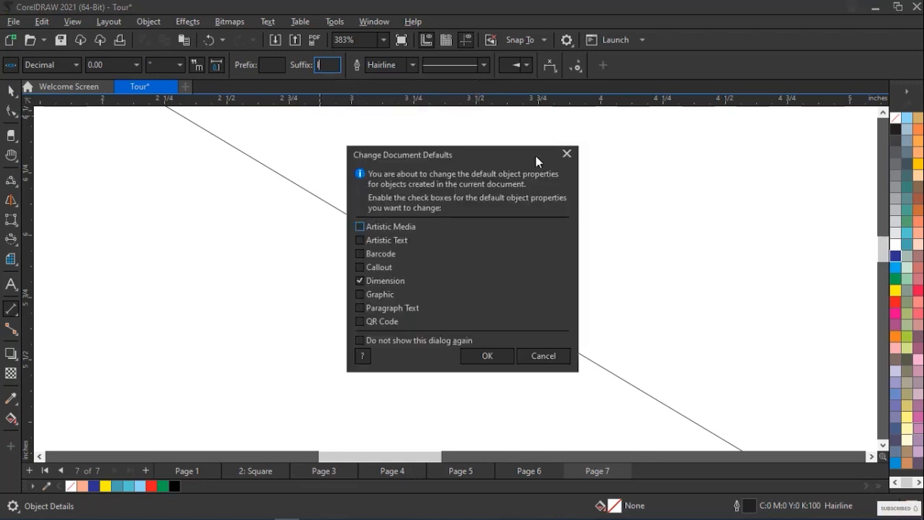
click(564, 153)
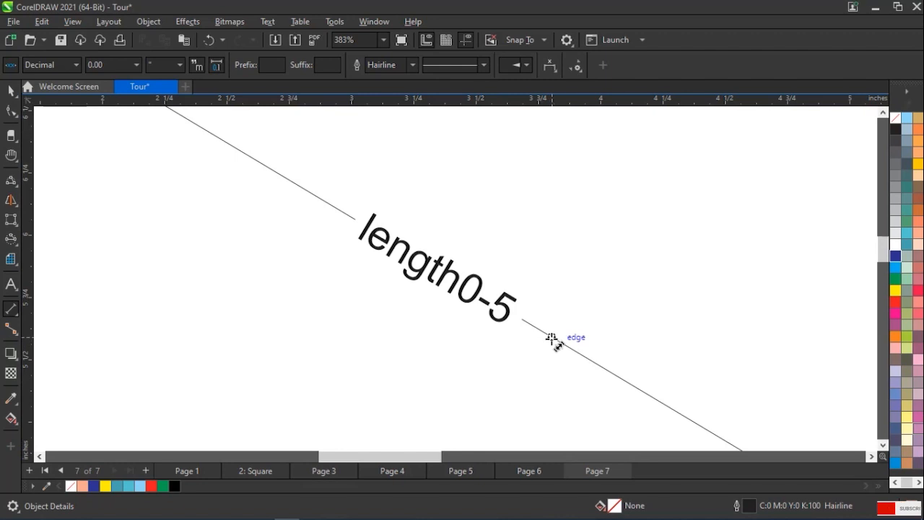
Select the diagonal dimension line, add the suffix "l" to its text and deselect it.
click(552, 340)
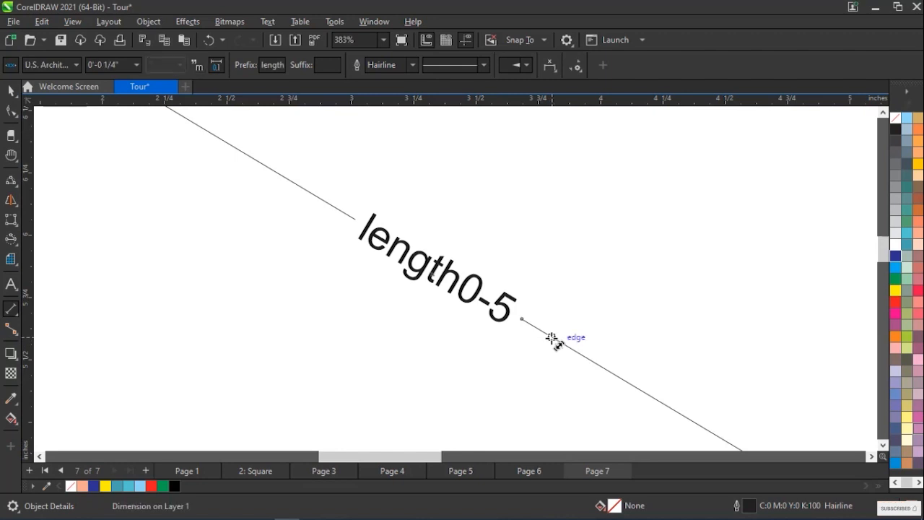
click(329, 65)
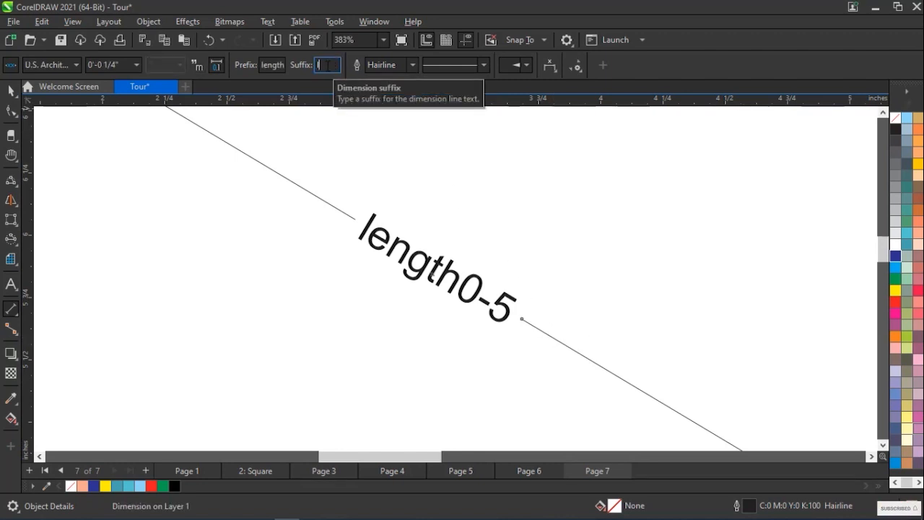
click(472, 322)
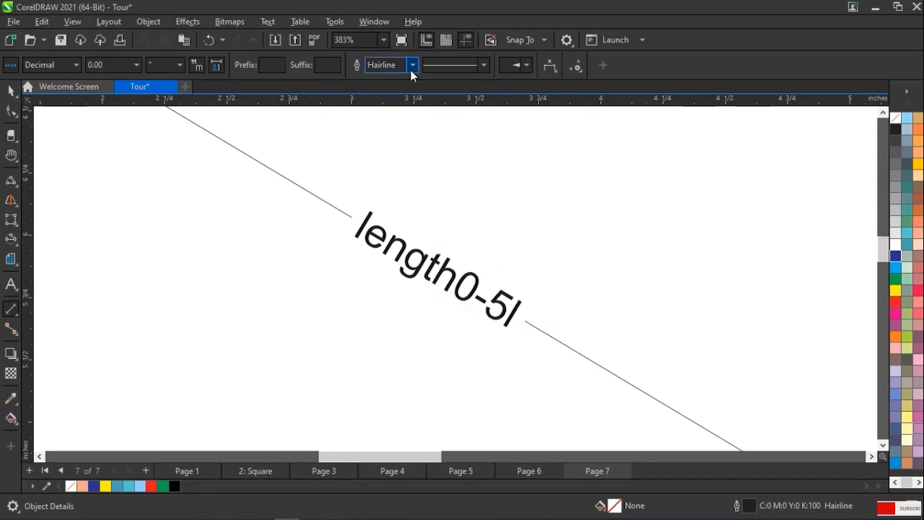
click(483, 66)
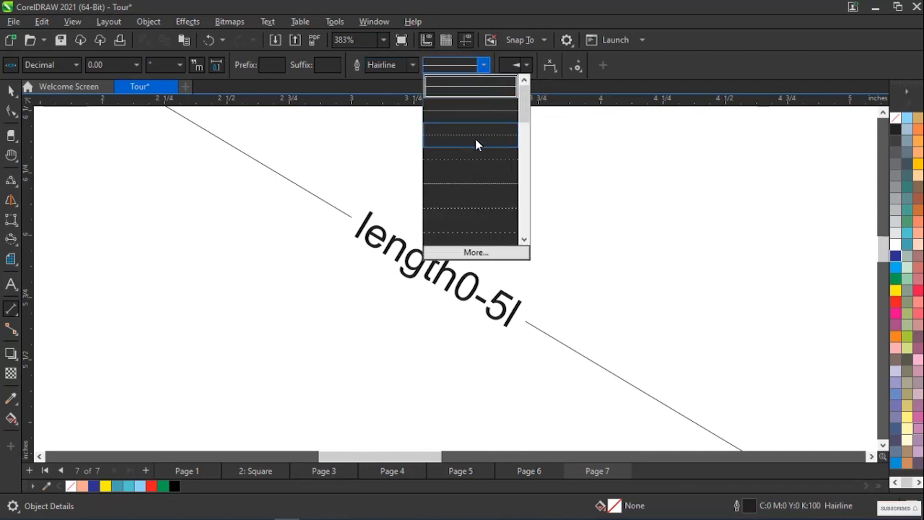
click(469, 88)
click(413, 67)
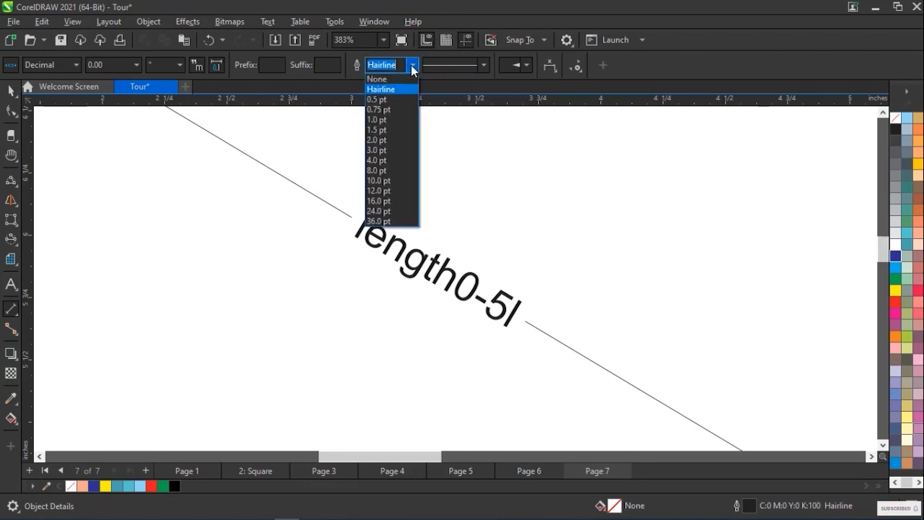
click(399, 172)
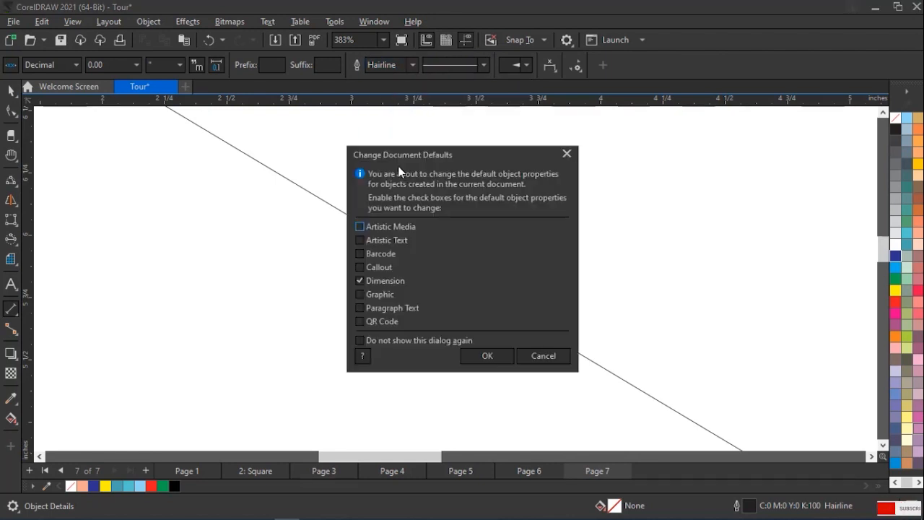
click(567, 154)
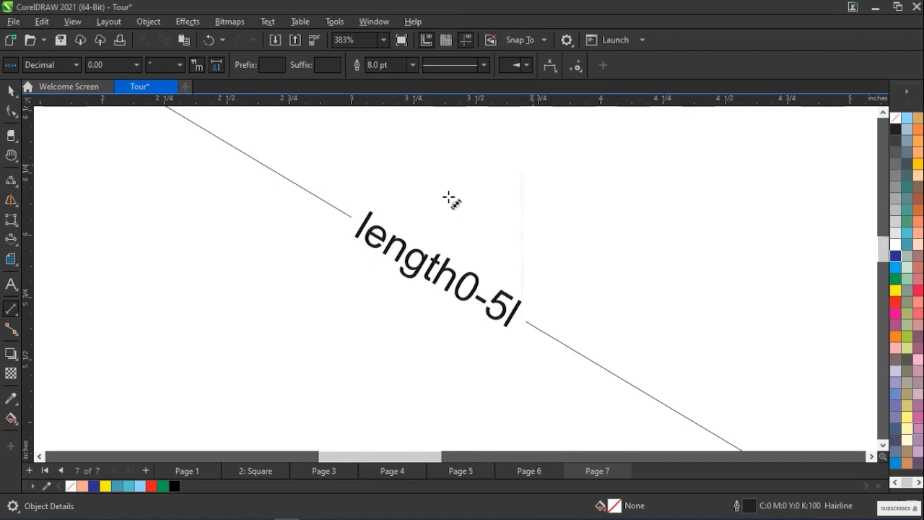
Select the diagonal dimension line and set its outline width to 4.0 pt.
click(350, 217)
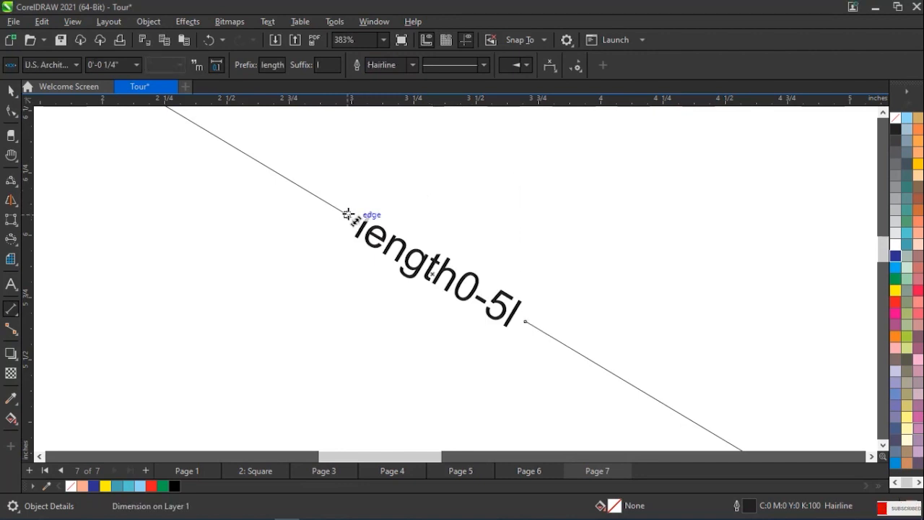
click(412, 65)
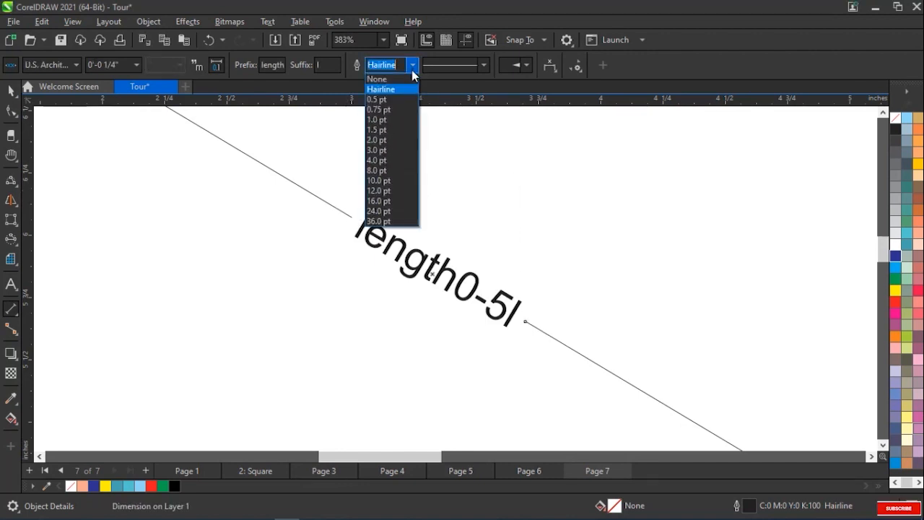
click(388, 159)
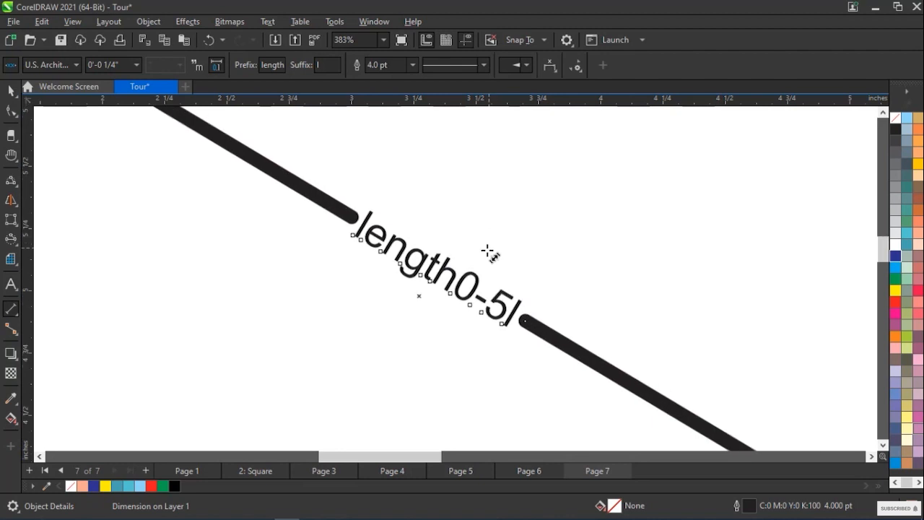
Replace the diagonal dimension's triangular arrowheads with the solid pointing-hand arrowhead.
scroll(488, 252, down, 1)
scroll(488, 253, down, 1)
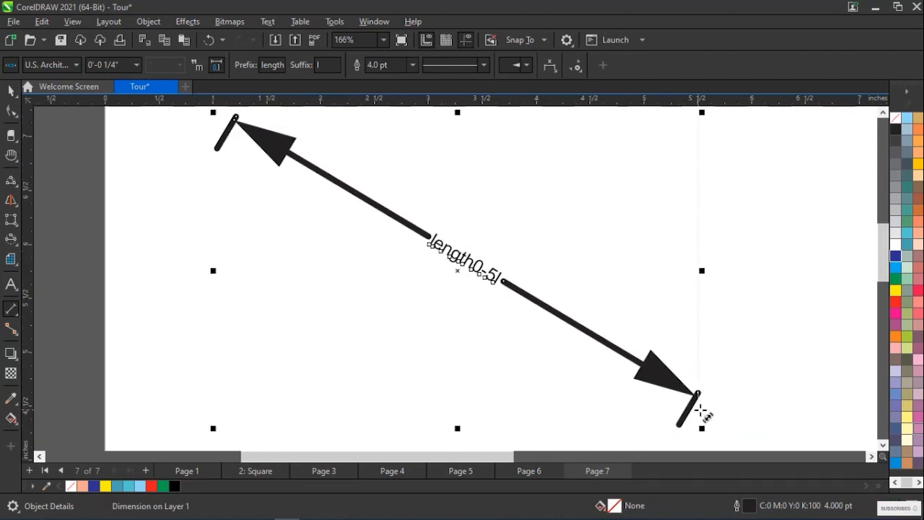
scroll(693, 410, up, 1)
scroll(688, 408, up, 1)
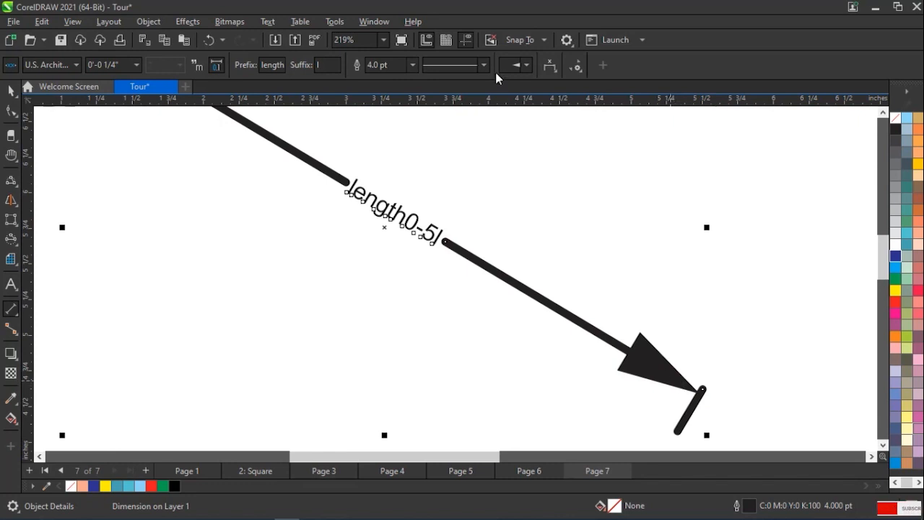
click(520, 66)
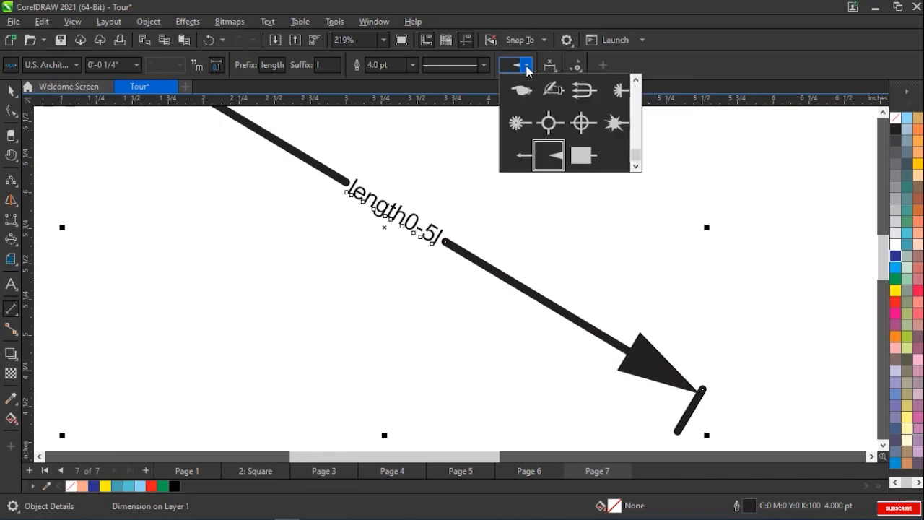
click(521, 90)
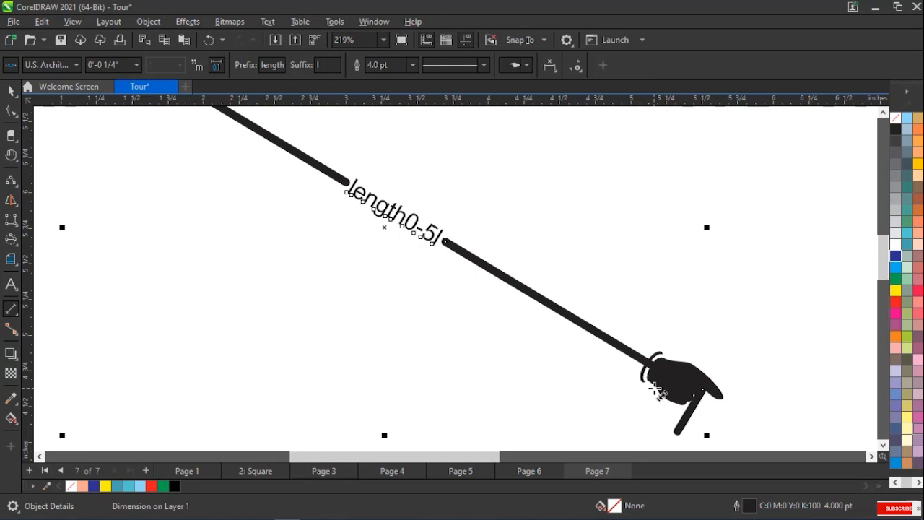
Try the writing-hand, trident and solid square arrowheads on the dimension line, and return to the solid pointing hand.
click(527, 65)
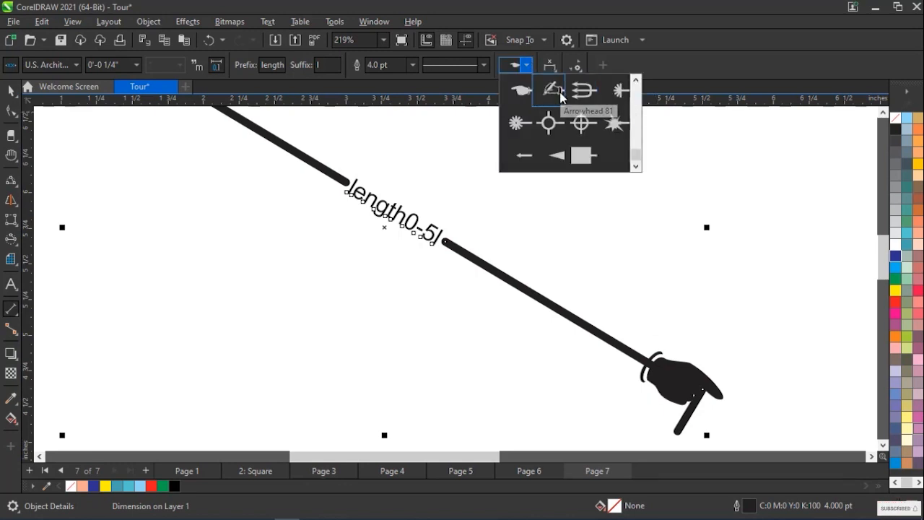
click(553, 90)
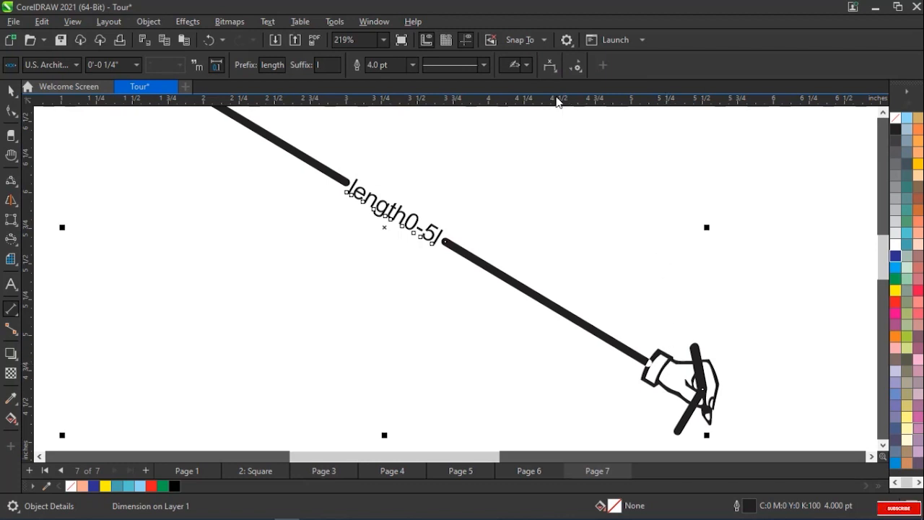
click(525, 65)
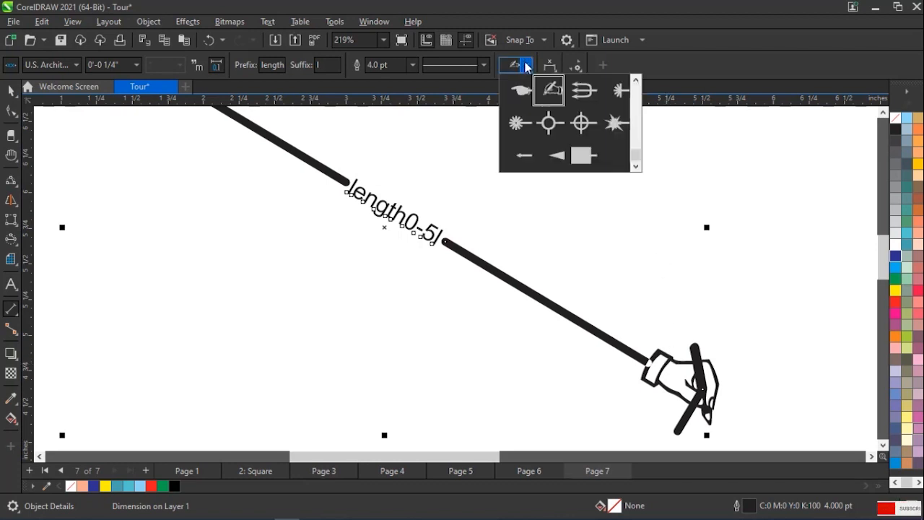
click(582, 94)
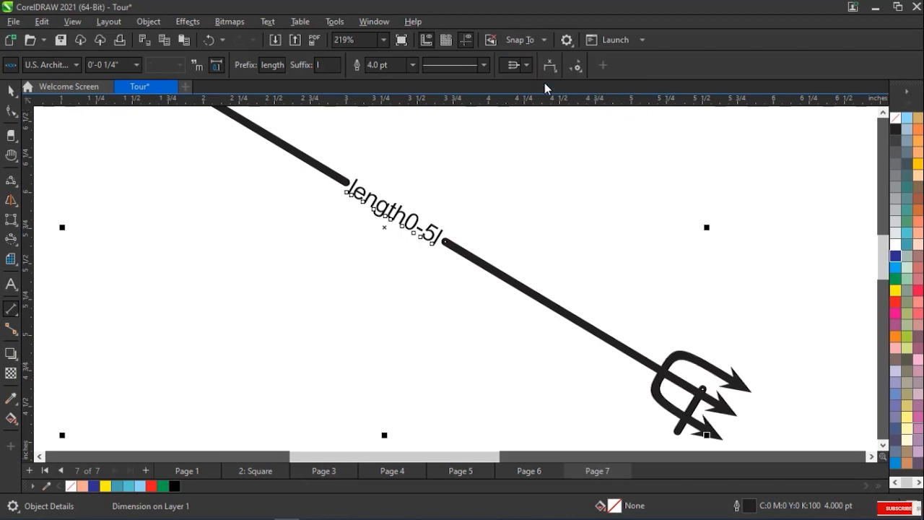
click(528, 65)
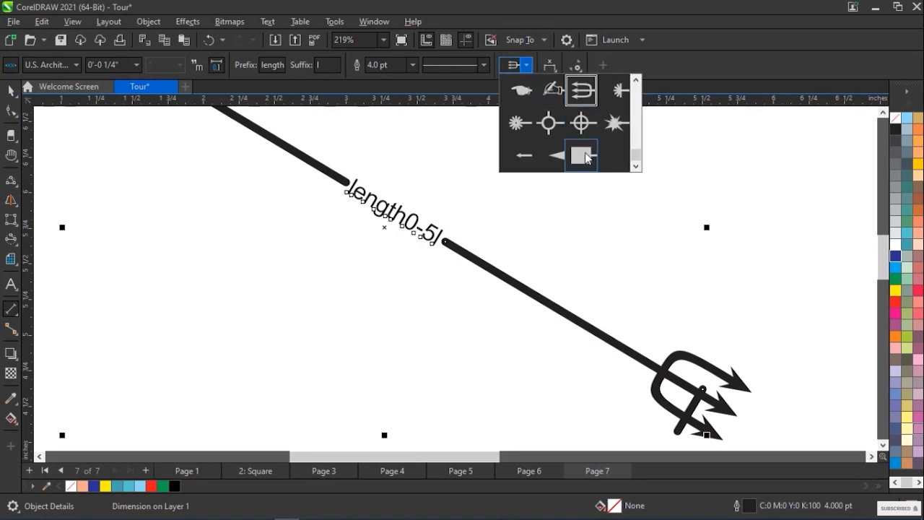
click(581, 155)
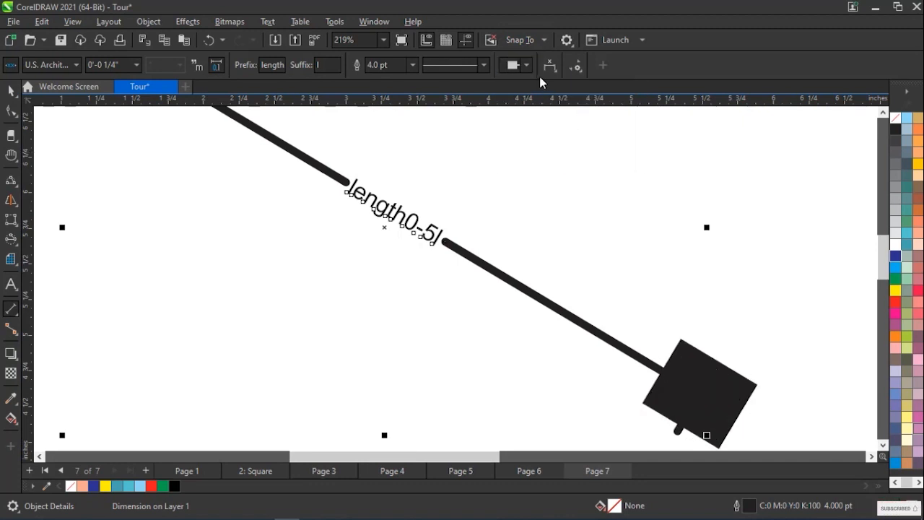
click(528, 66)
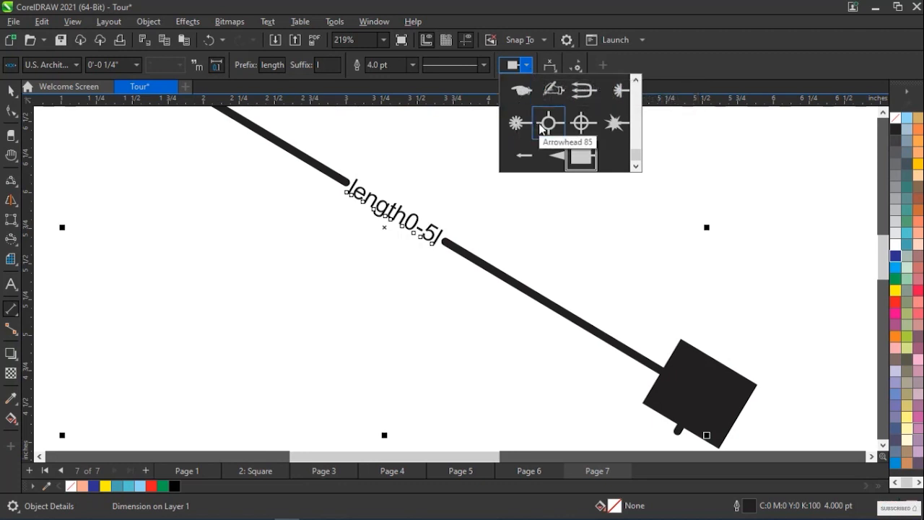
click(528, 90)
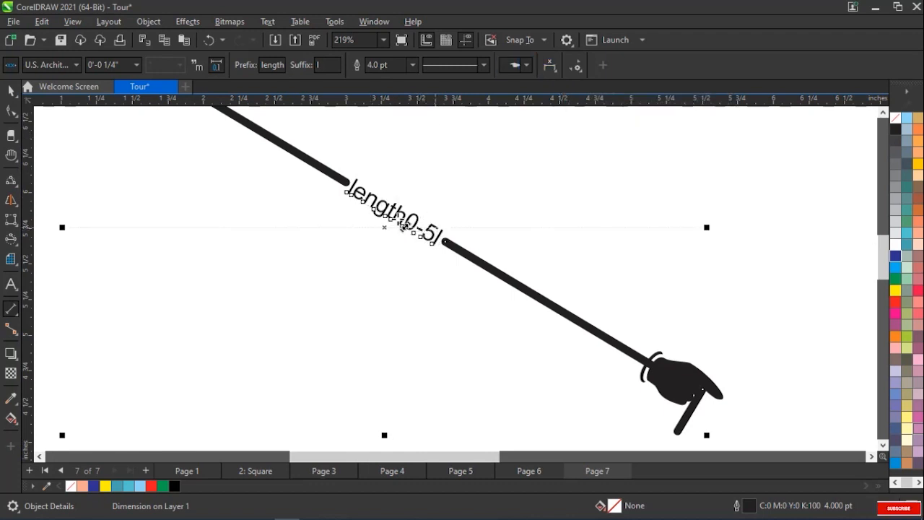
Compare the dimension text positions by placing the text above, through and below the dimension line.
click(547, 77)
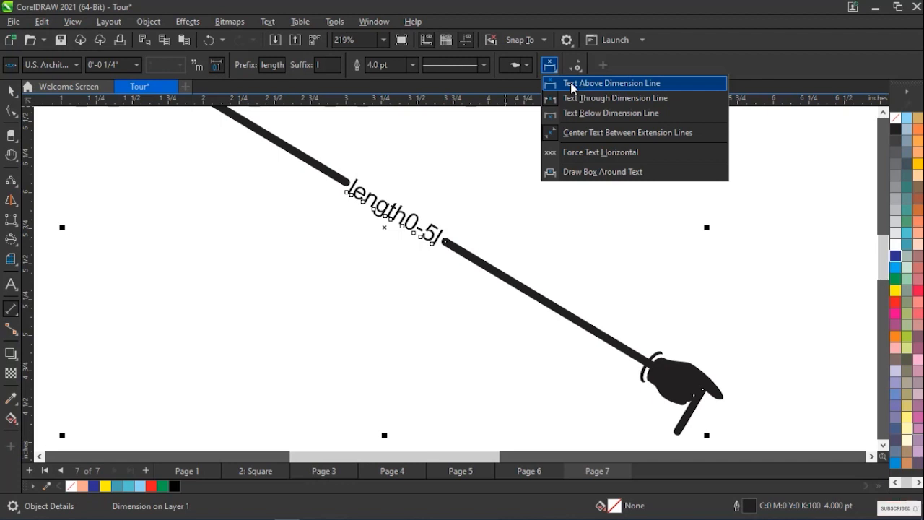
click(571, 84)
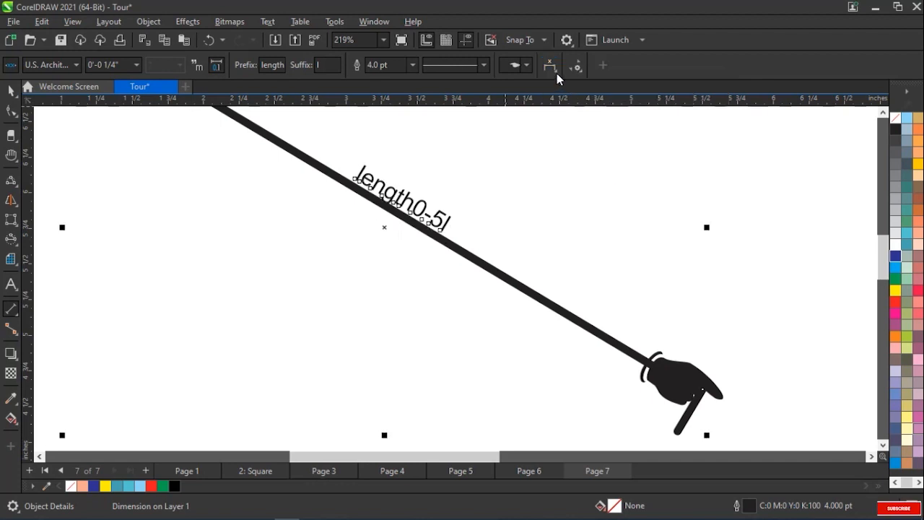
click(556, 75)
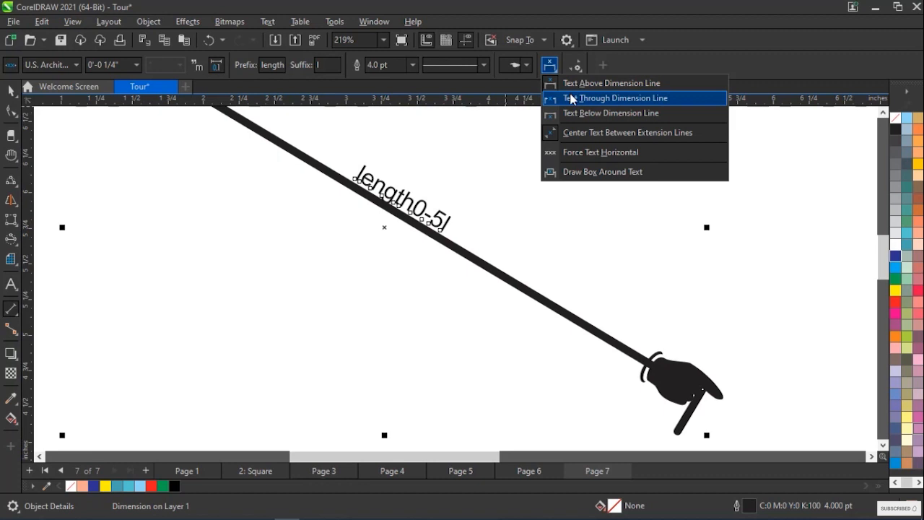
click(571, 99)
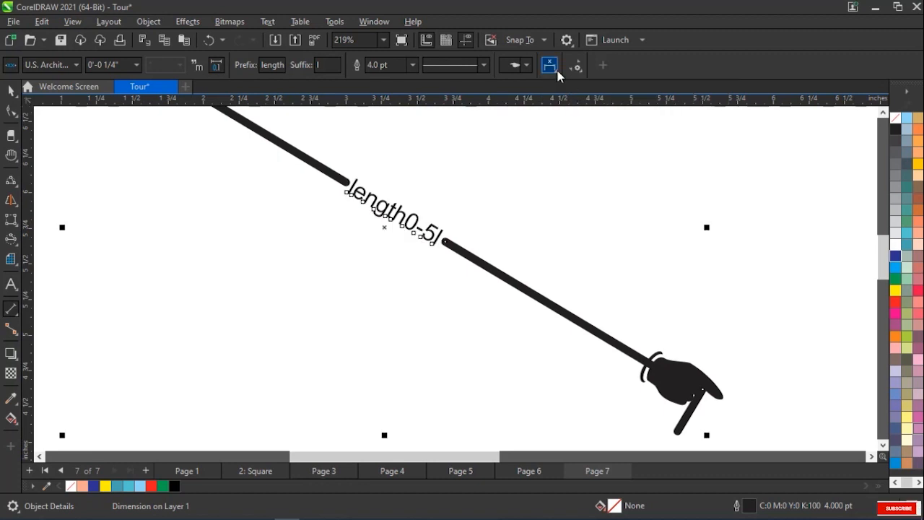
click(553, 71)
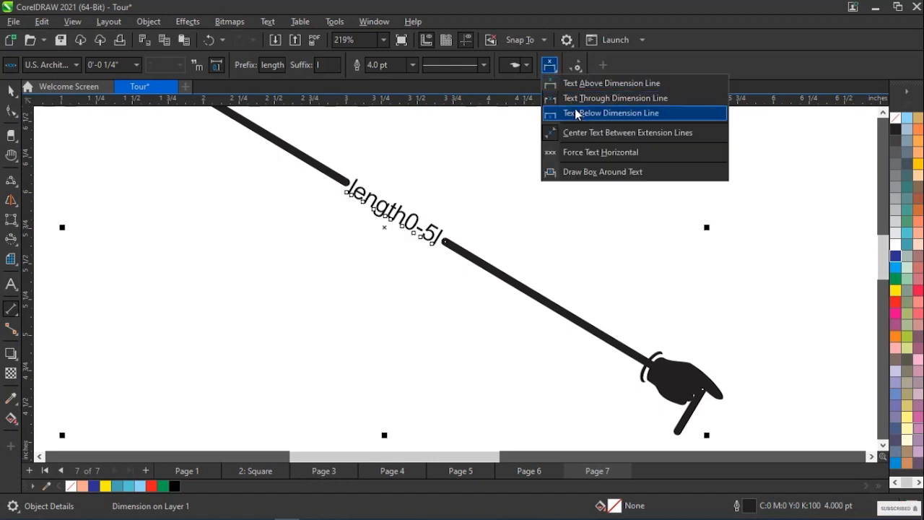
click(574, 112)
Turn off centering of the text between the extension lines and position the text through the dimension line.
click(553, 68)
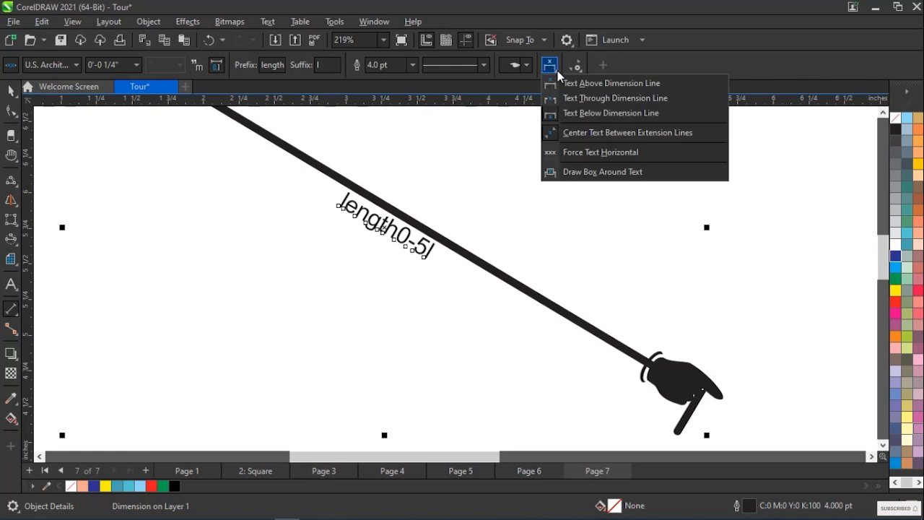
click(598, 133)
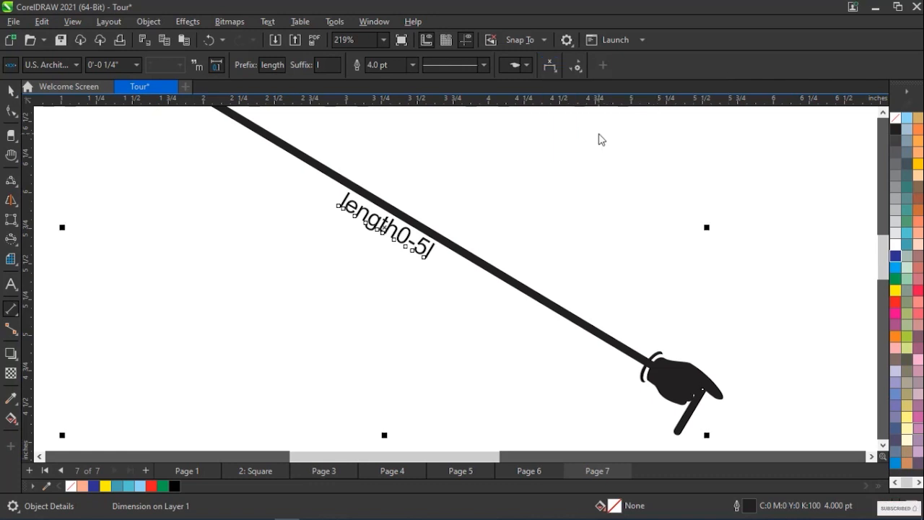
click(549, 65)
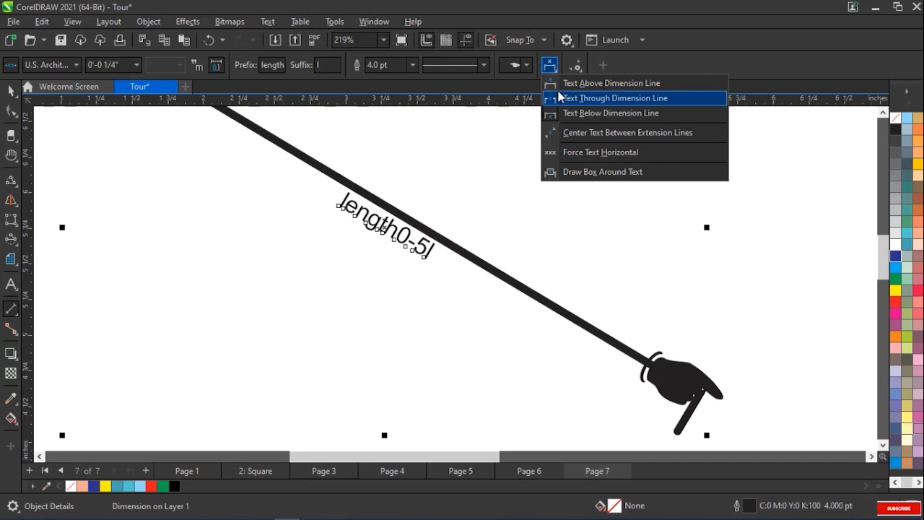
click(560, 98)
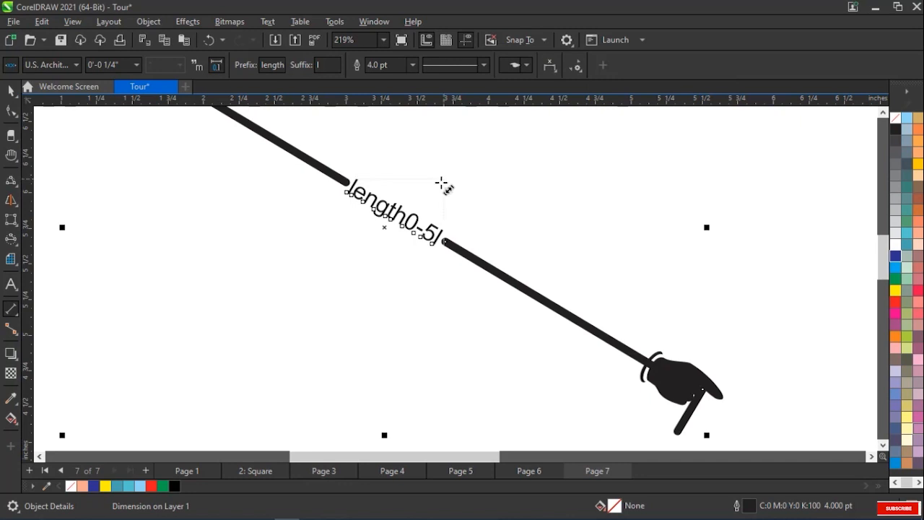
Draw a horizontal dimension about 5.36 inches long below the diagonal one and a vertical dimension about 3.33 inches long beside it.
scroll(440, 184, down, 5)
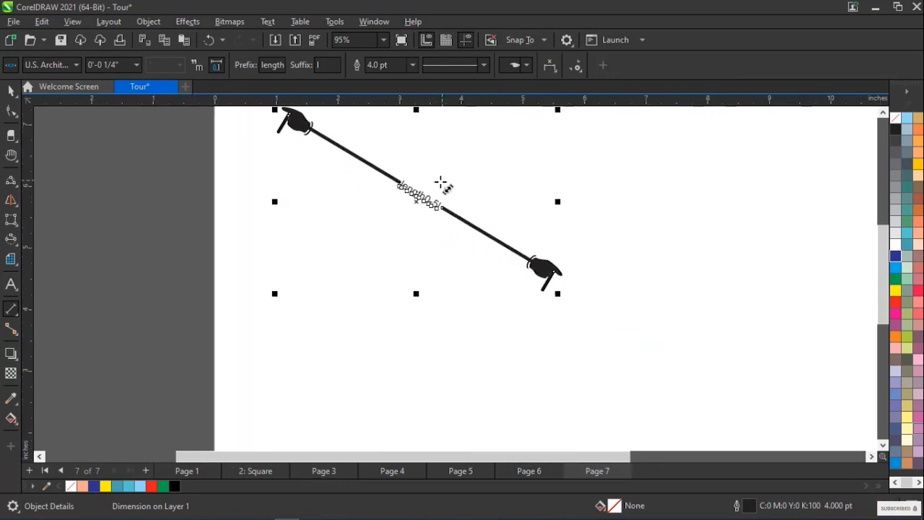
scroll(441, 185, down, 1)
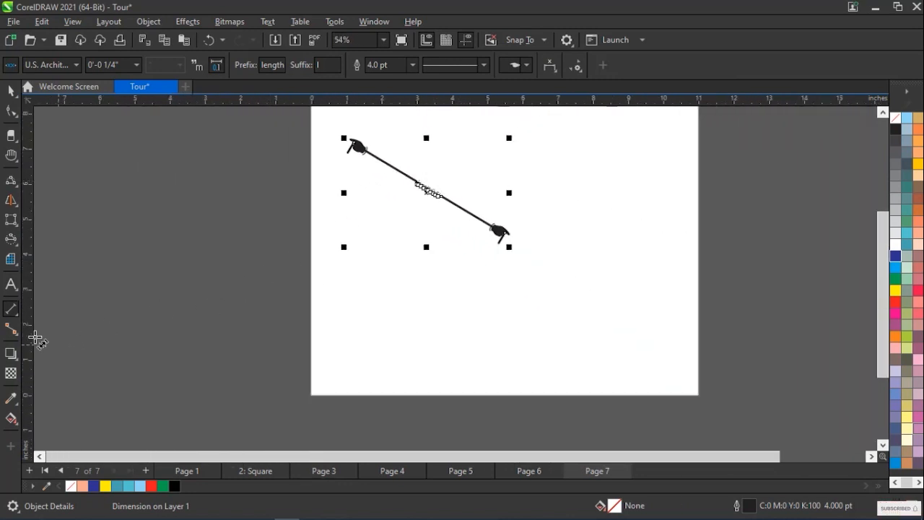
click(18, 316)
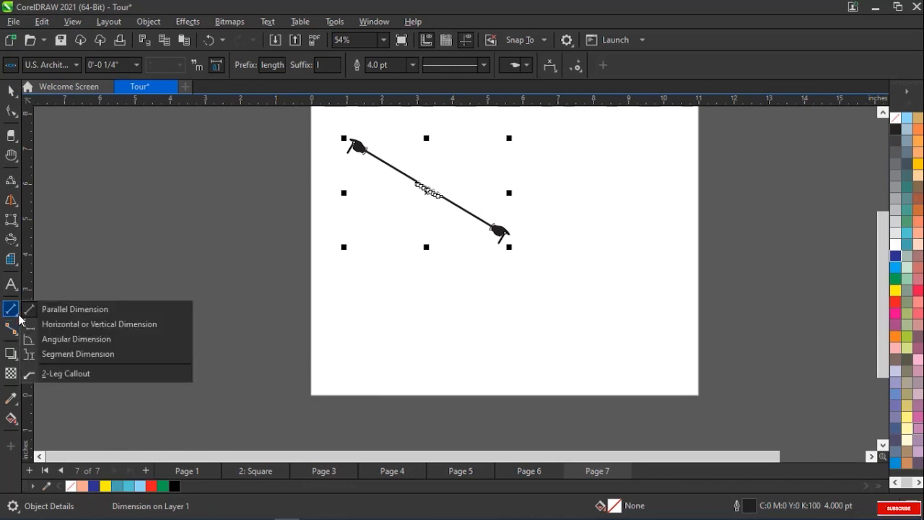
click(51, 324)
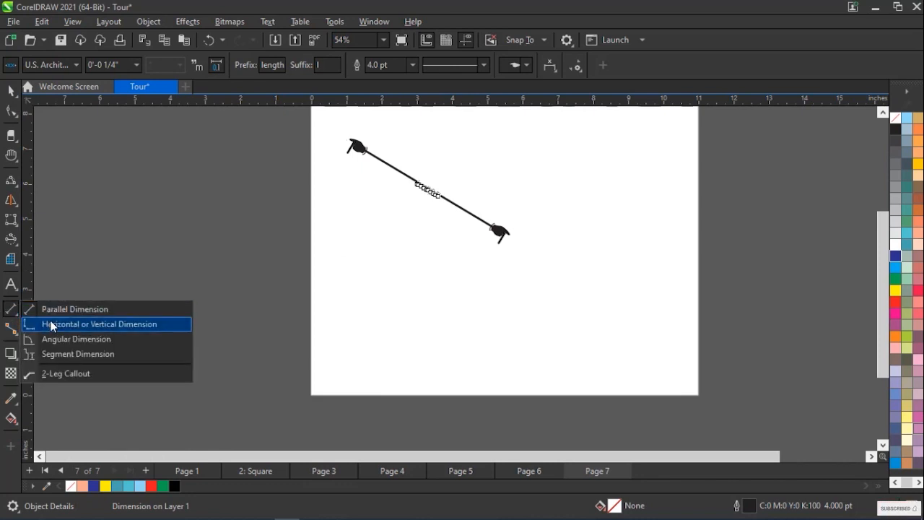
click(417, 322)
drag(384, 316, 573, 291)
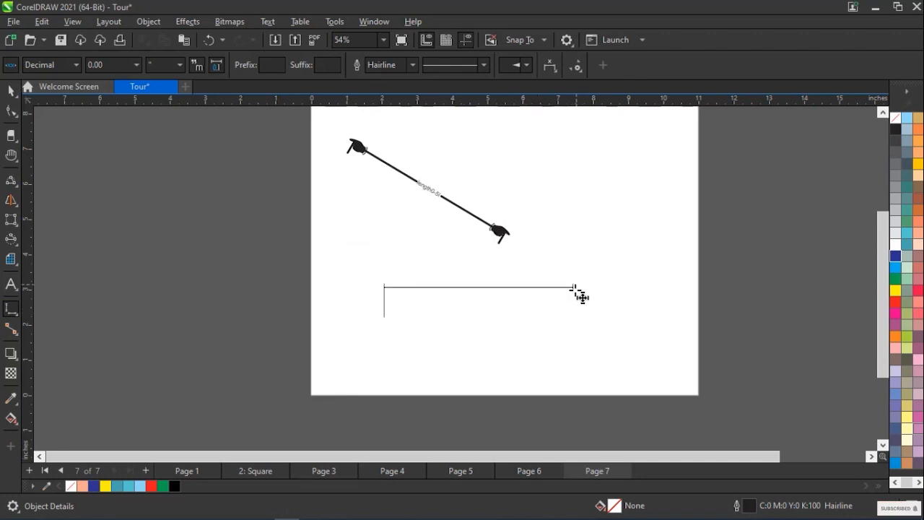
click(573, 294)
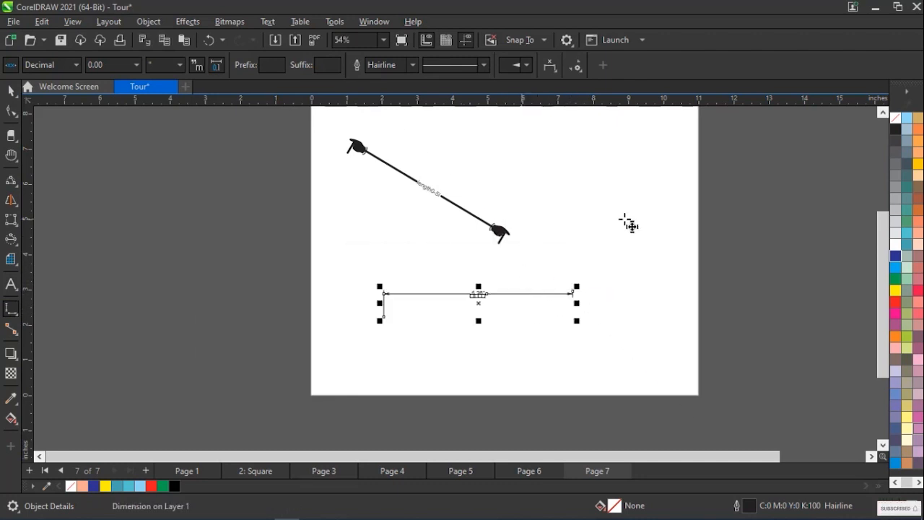
drag(613, 133, 613, 252)
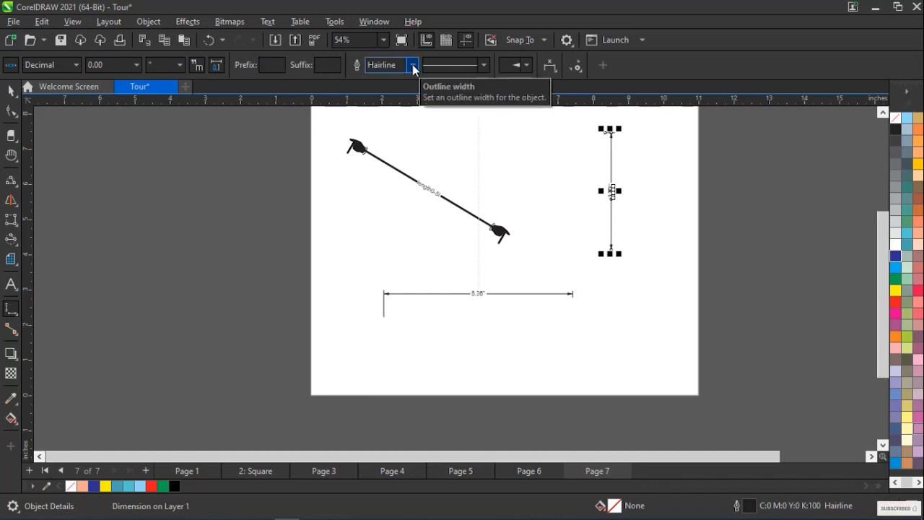
Draw an angular dimension of about 57.16° between the diagonal dimension and the horizontal one.
click(18, 315)
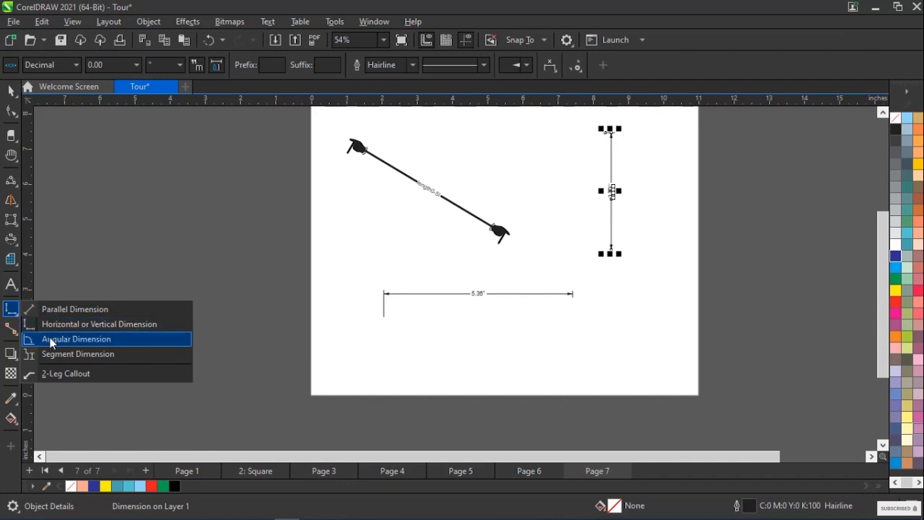
click(75, 338)
click(349, 192)
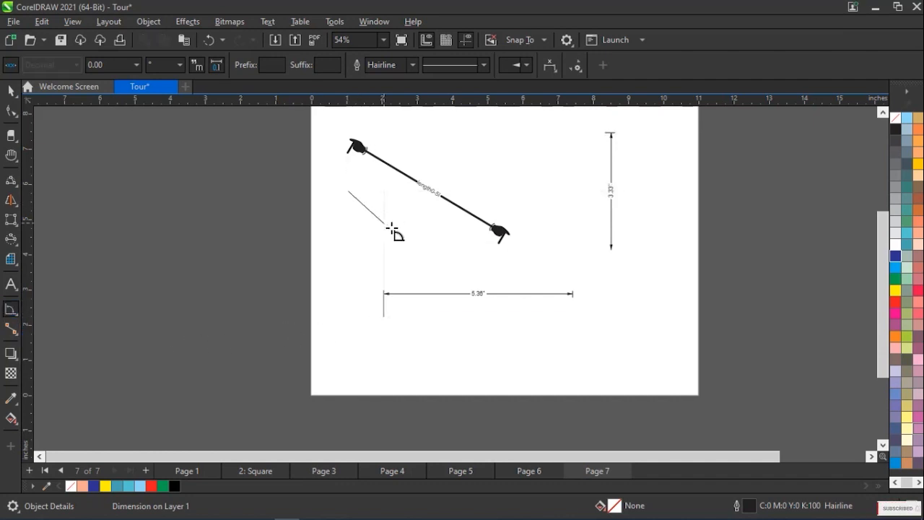
click(365, 276)
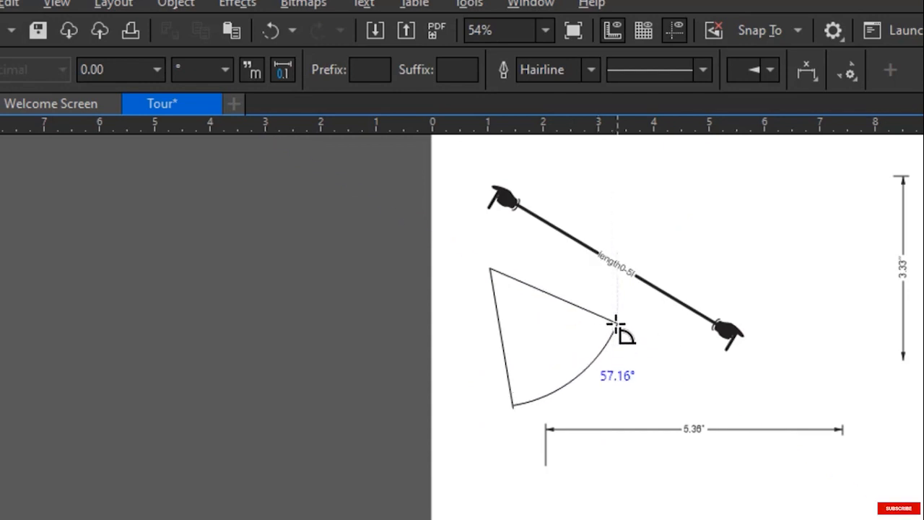
click(616, 324)
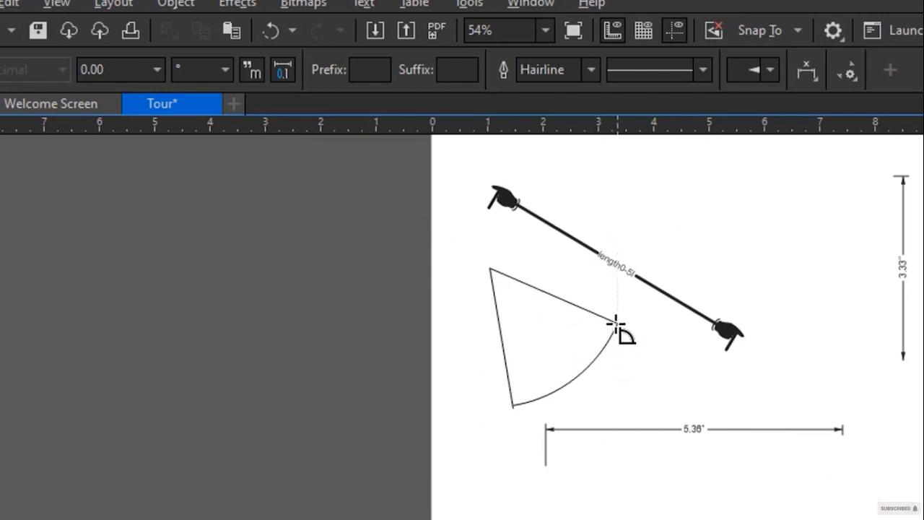
click(622, 326)
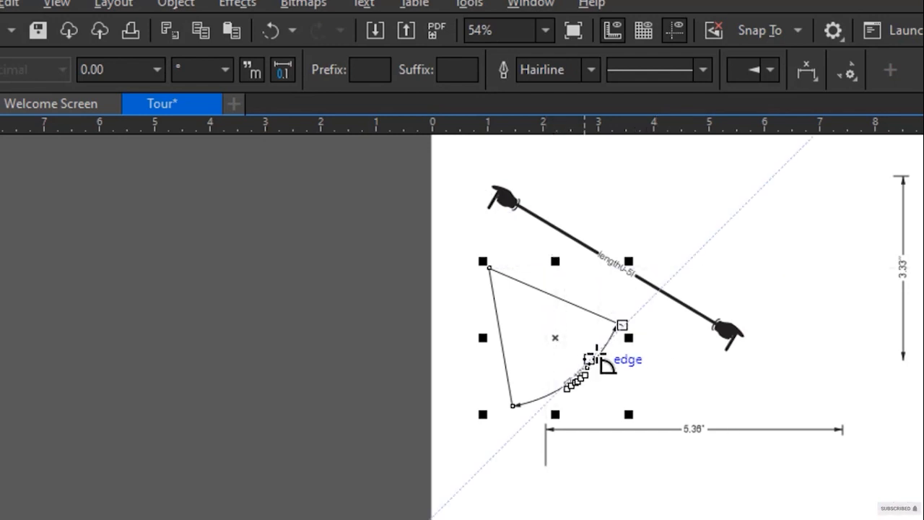
Examine the arrowheads, arc and angle text of the angular dimension up close.
scroll(599, 346, up, 4)
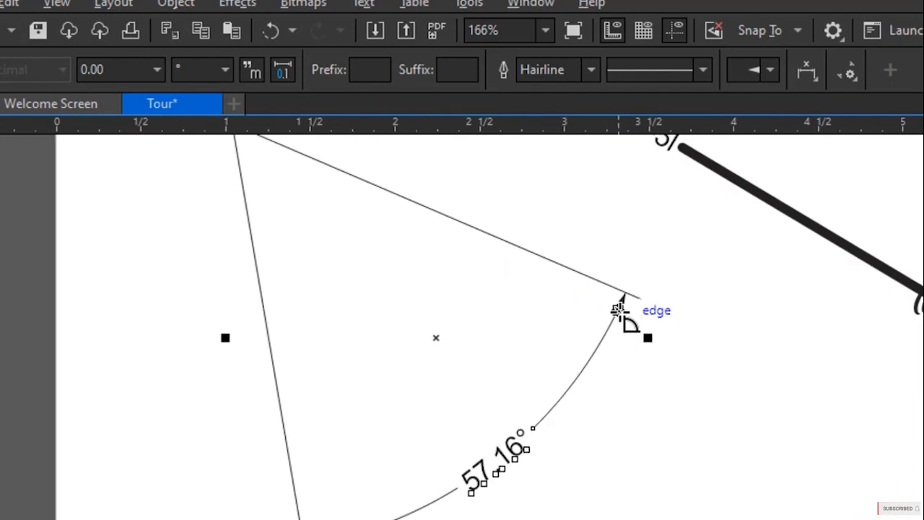
click(619, 310)
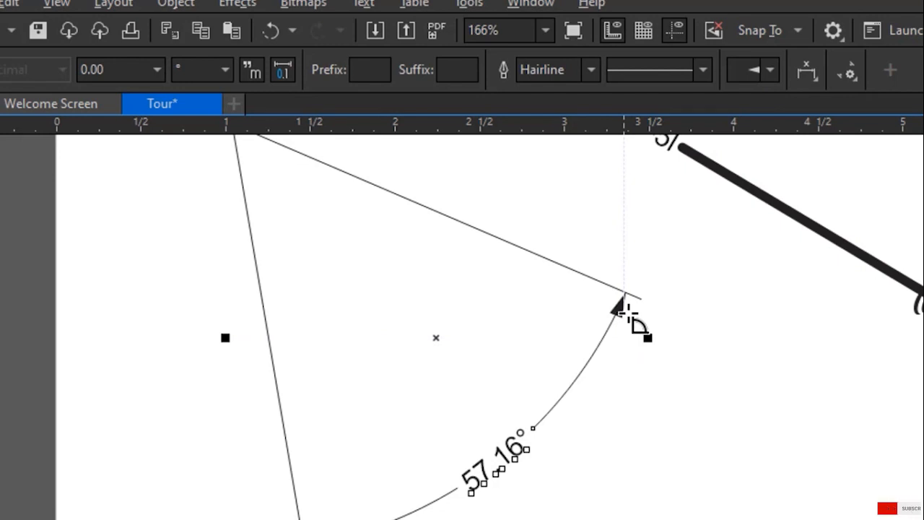
scroll(593, 316, up, 2)
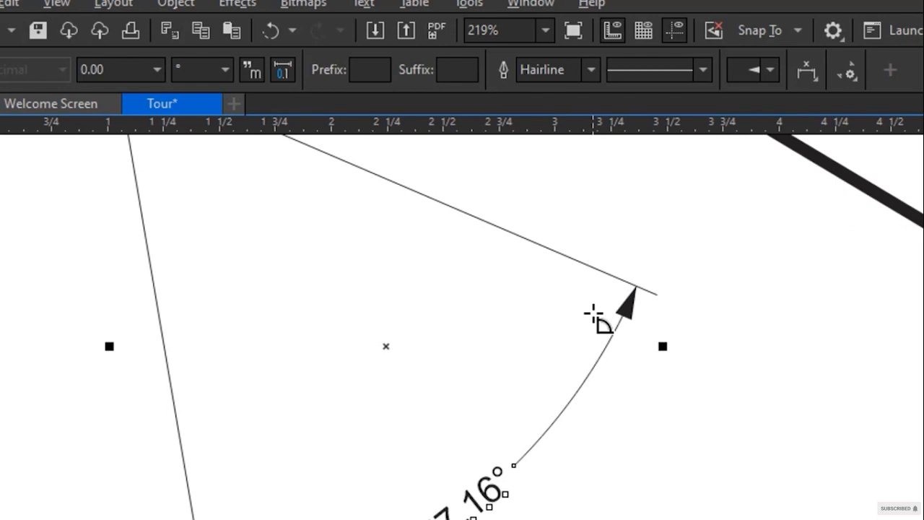
scroll(593, 315, down, 3)
scroll(593, 316, up, 2)
scroll(593, 316, down, 3)
scroll(599, 315, down, 1)
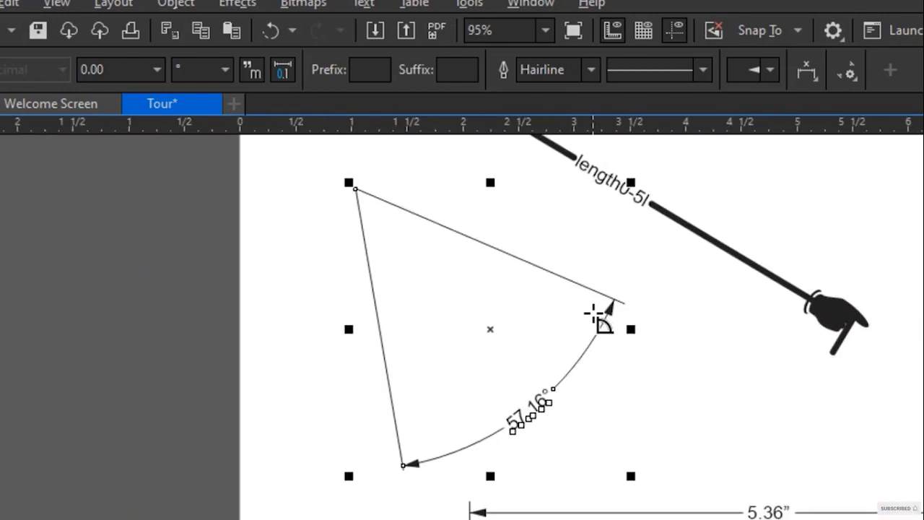
scroll(599, 315, up, 1)
scroll(599, 315, down, 2)
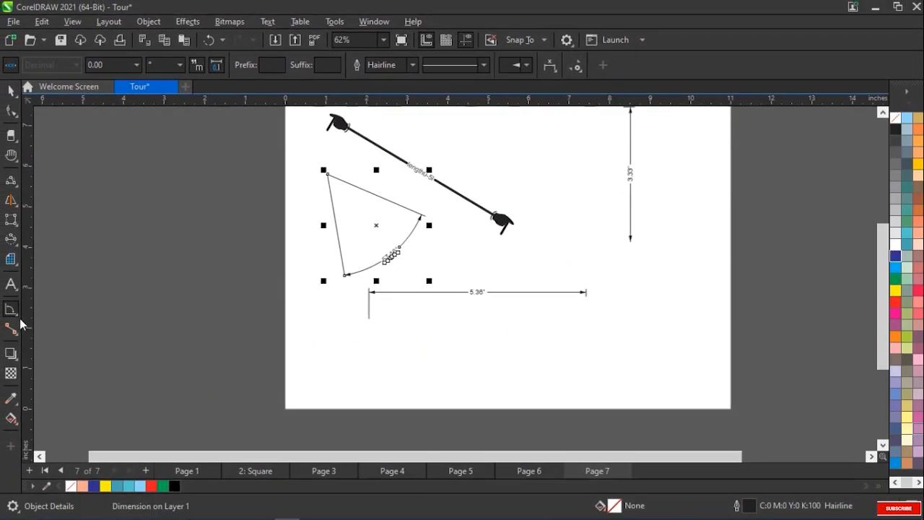
Try the Segment Dimension tool around the horizontal dimension line and on the empty area beside it.
click(0, 375)
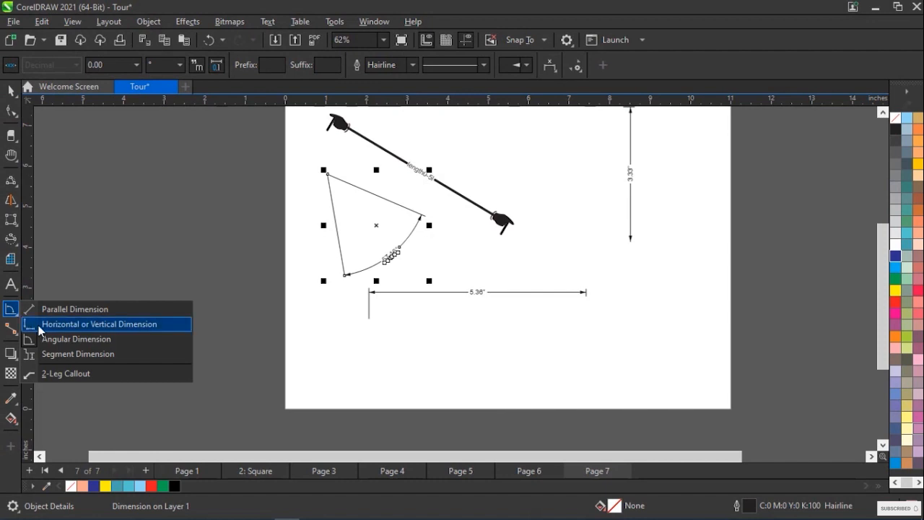
click(69, 353)
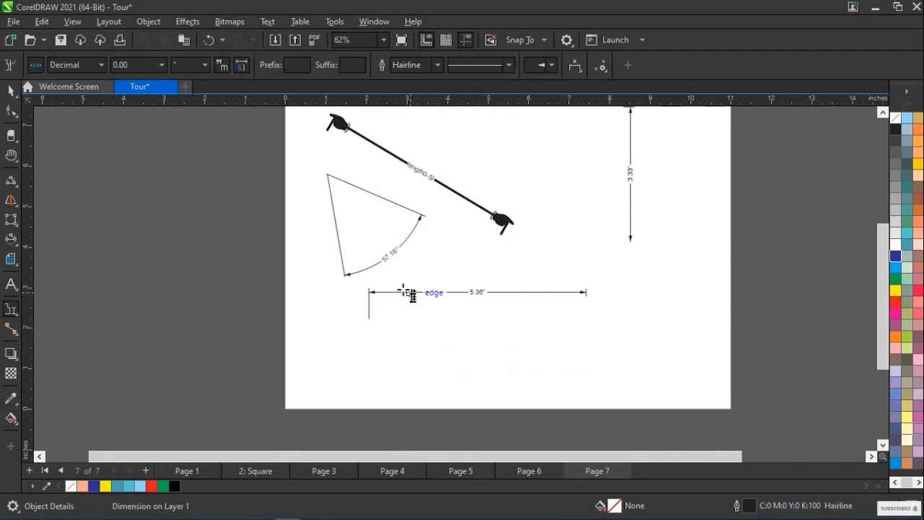
drag(381, 279, 598, 328)
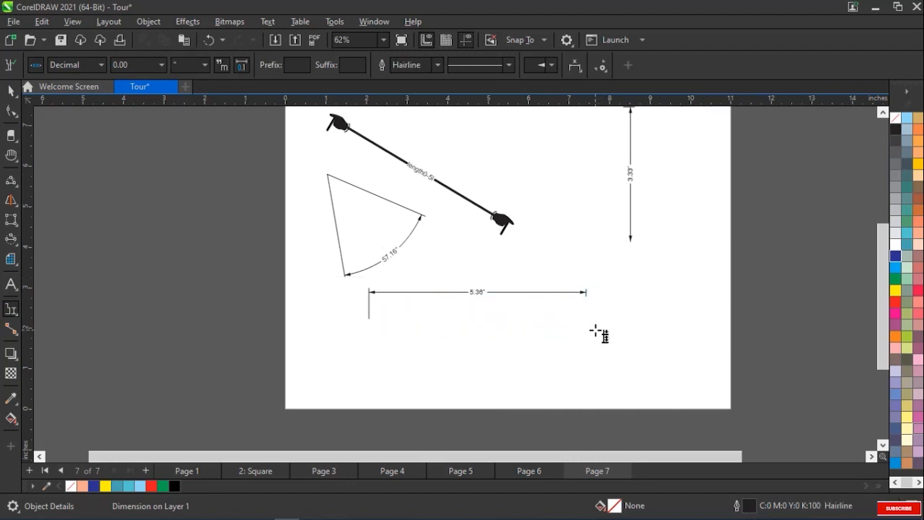
drag(625, 288, 666, 327)
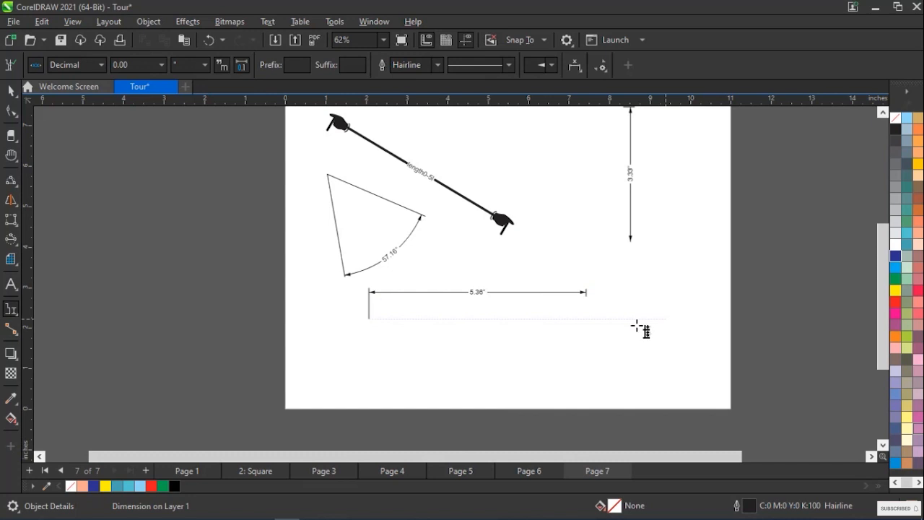
Draw a nearly horizontal 2-Leg Callout line below the horizontal dimension, without any label text.
click(17, 315)
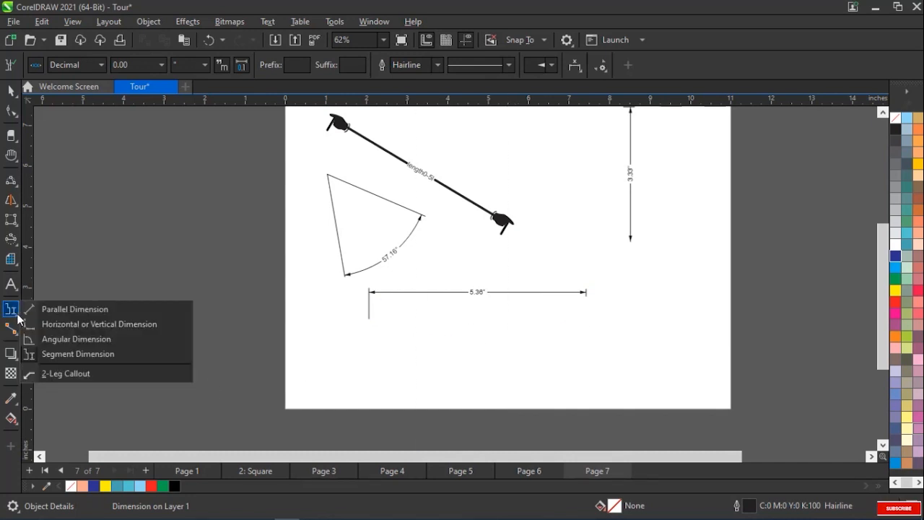
click(69, 370)
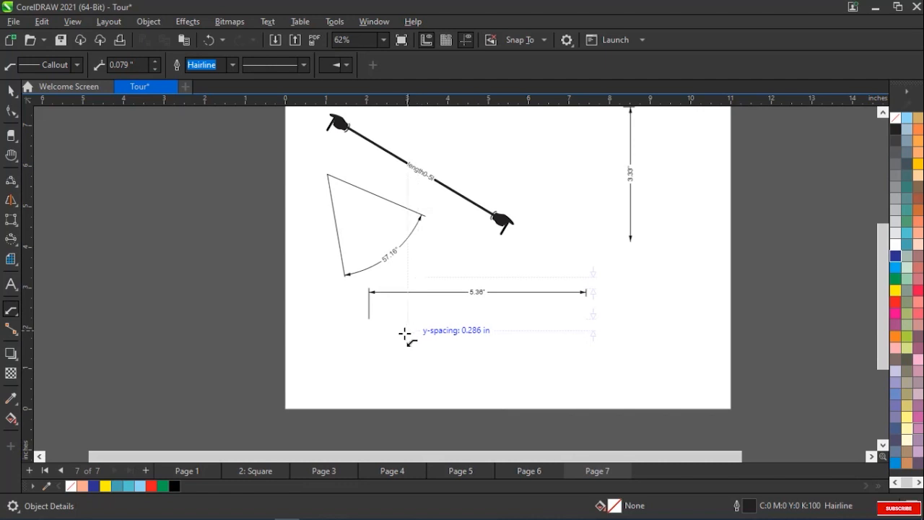
drag(408, 330, 518, 319)
click(522, 320)
click(528, 324)
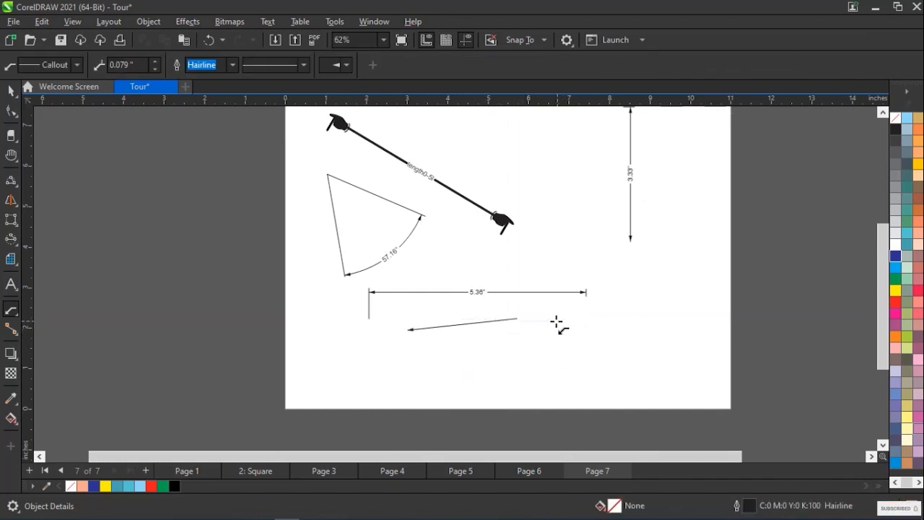
Draw a second callout with two angled legs near the page's lower edge and label it "square".
drag(492, 363, 582, 339)
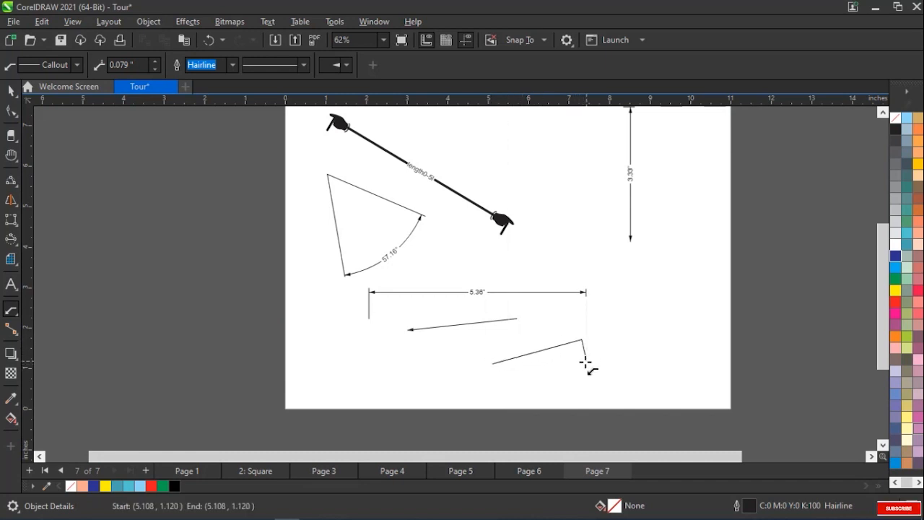
click(622, 366)
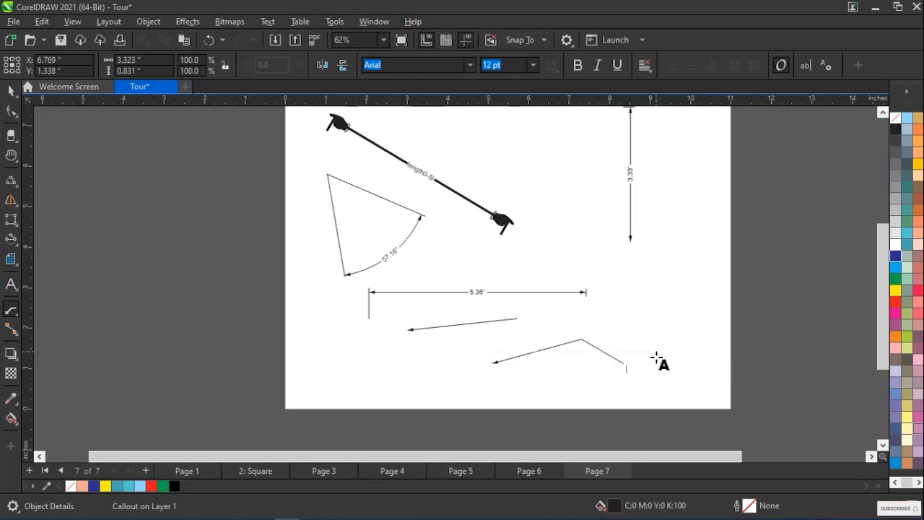
text(a)
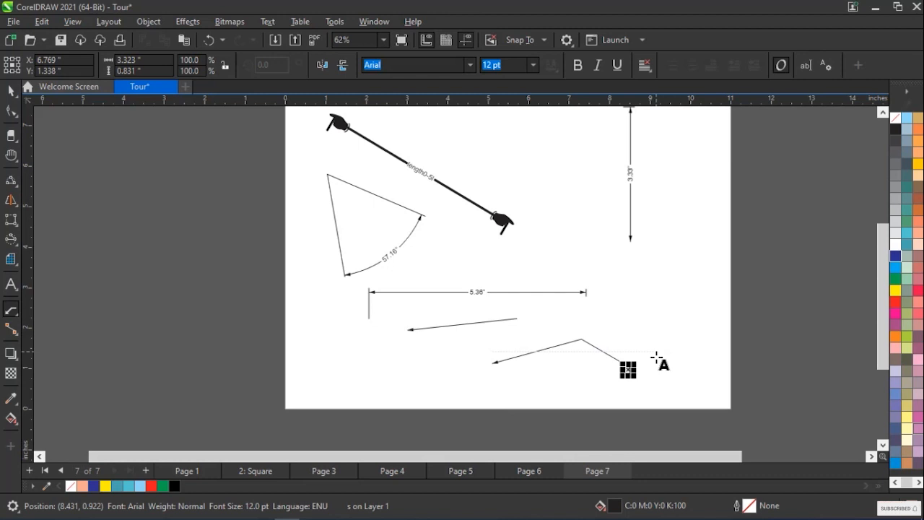
text(qu)
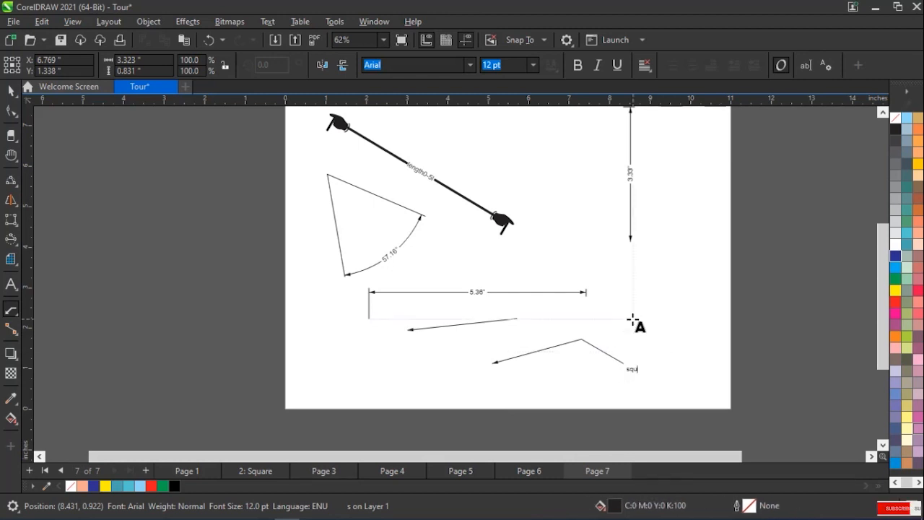
text(ar)
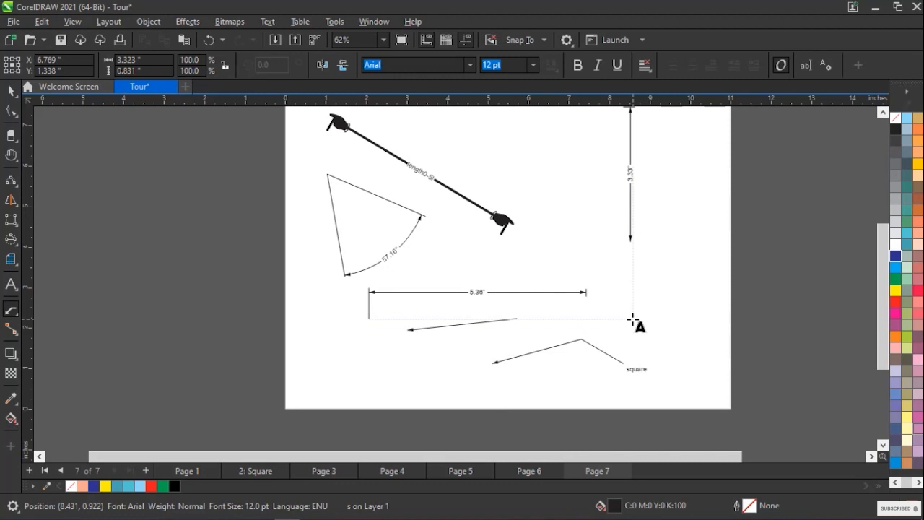
text(e)
key(Escape)
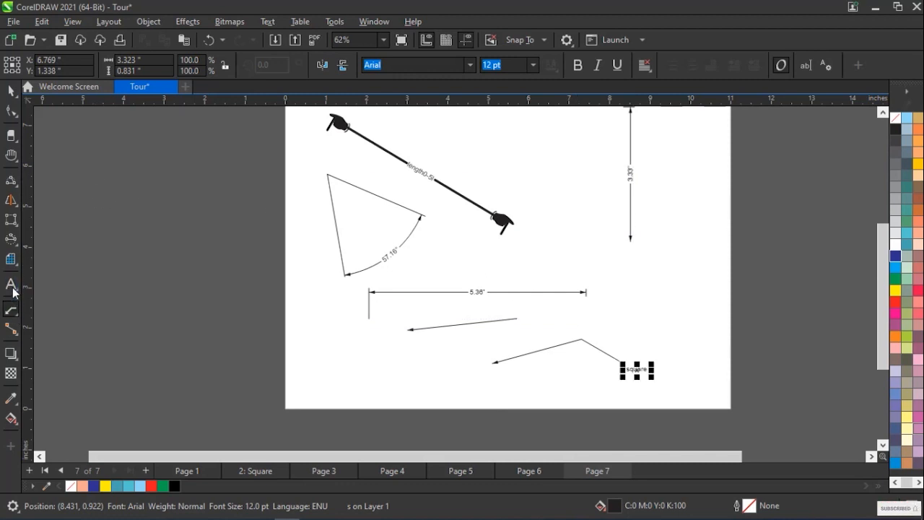
Draw a small square at the arrow tip of the labelled callout, deselect it and bring the whole page into view.
click(16, 223)
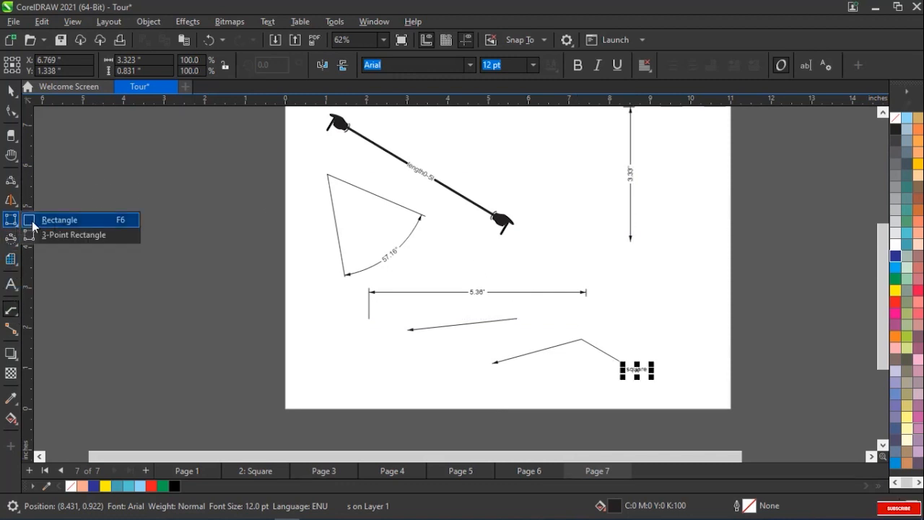
click(59, 220)
mouse_move(470, 348)
mouse_down()
mouse_move(498, 373)
mouse_move(474, 371)
mouse_up()
key(space)
click(518, 361)
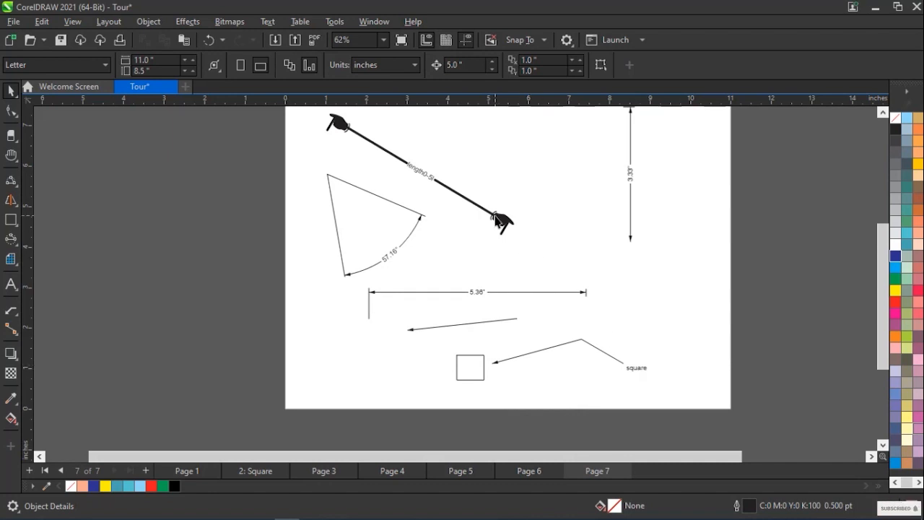
scroll(495, 220, down, 2)
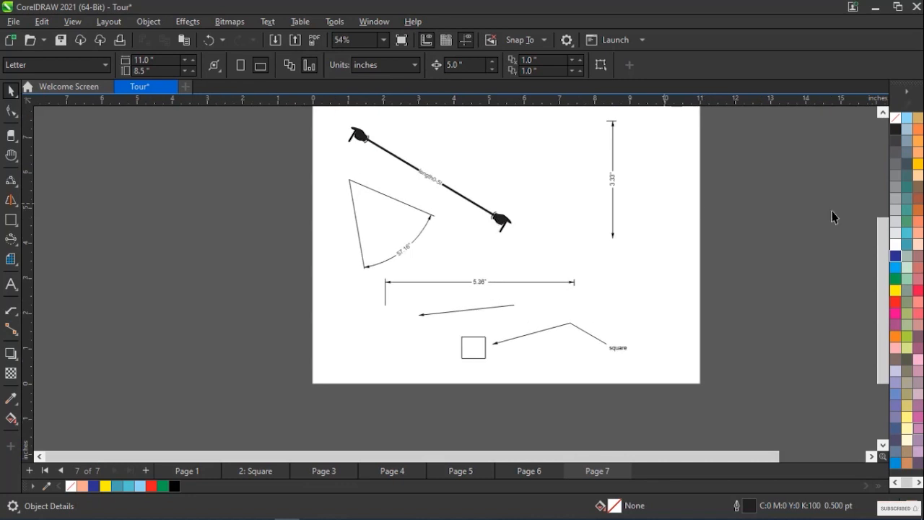
mouse_move(882, 251)
mouse_down()
mouse_move(882, 224)
mouse_move(886, 241)
mouse_up()
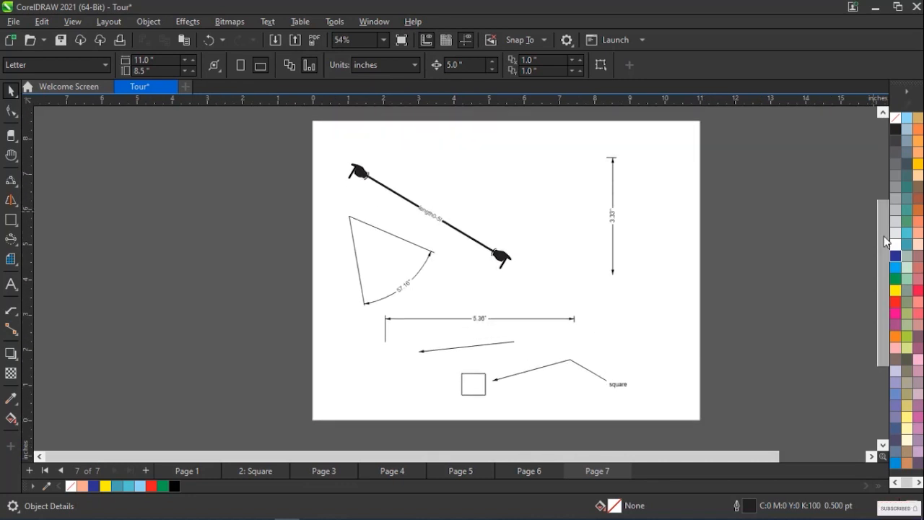